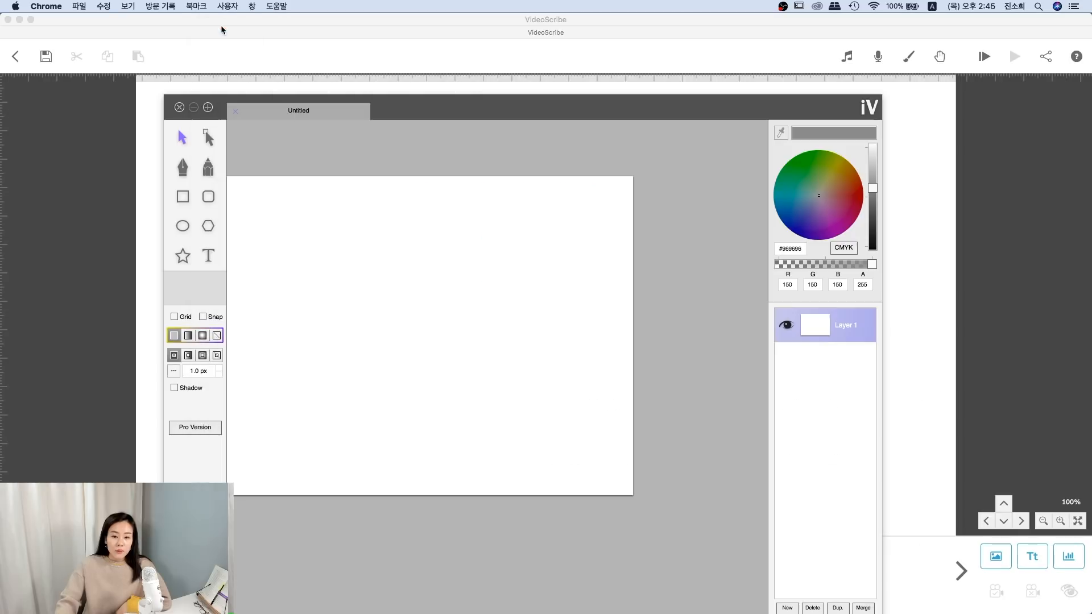
# Step: Add a text object reading 러브에코 to the upper part of the blank canvas
pyautogui.moveTo(509, 113); pyautogui.dragTo(560, 112)
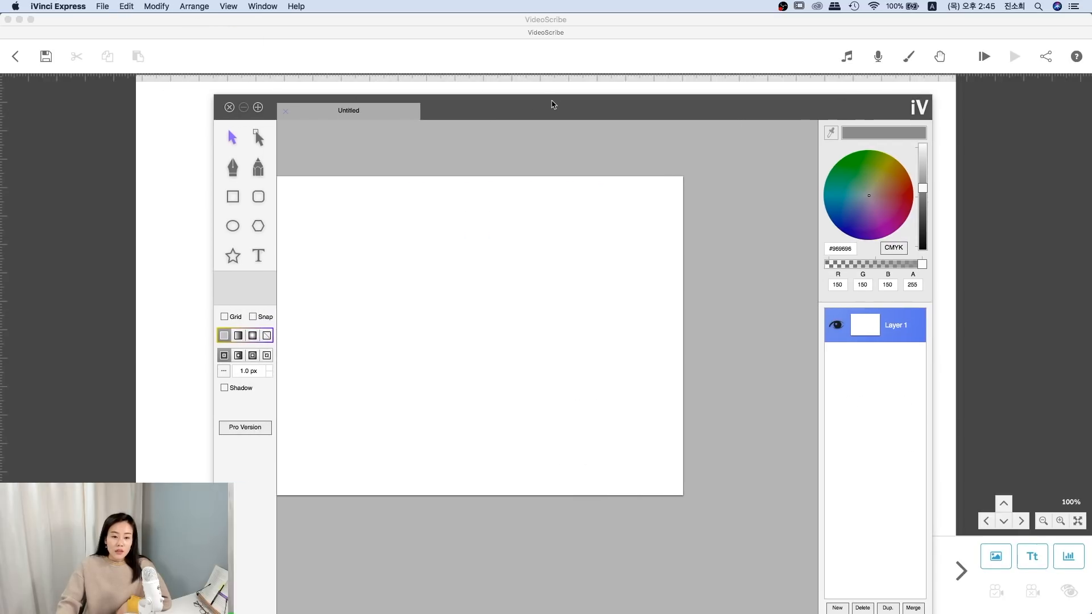
pyautogui.click(370, 236)
pyautogui.press('super+a')
pyautogui.write('g')
pyautogui.press('BackSpace')
pyautogui.hotkey('ctrl', 'space')
pyautogui.write('ㅎ')
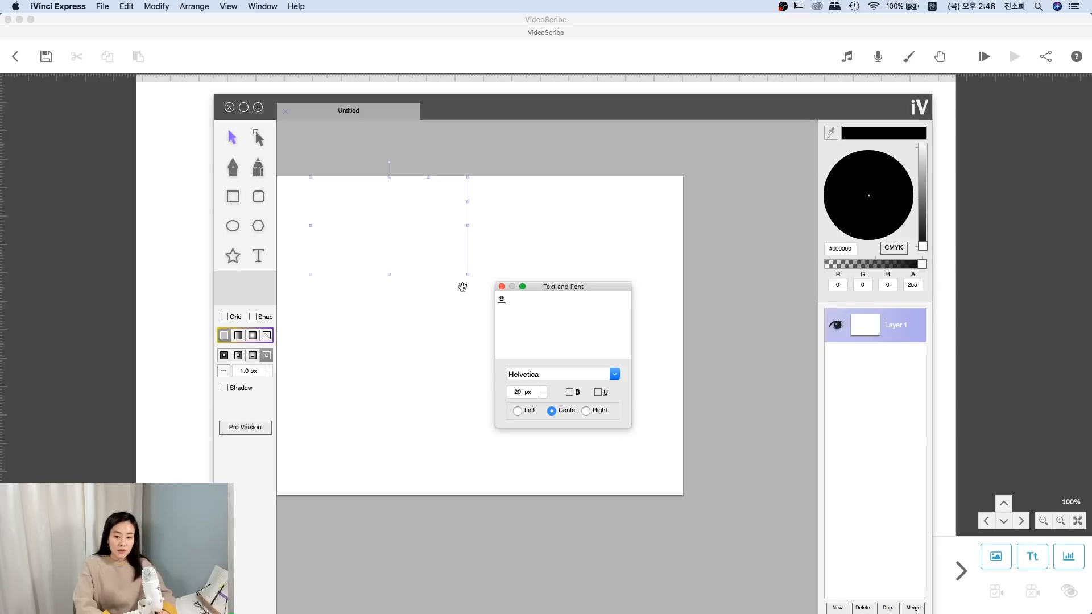
pyautogui.write('러브에코')
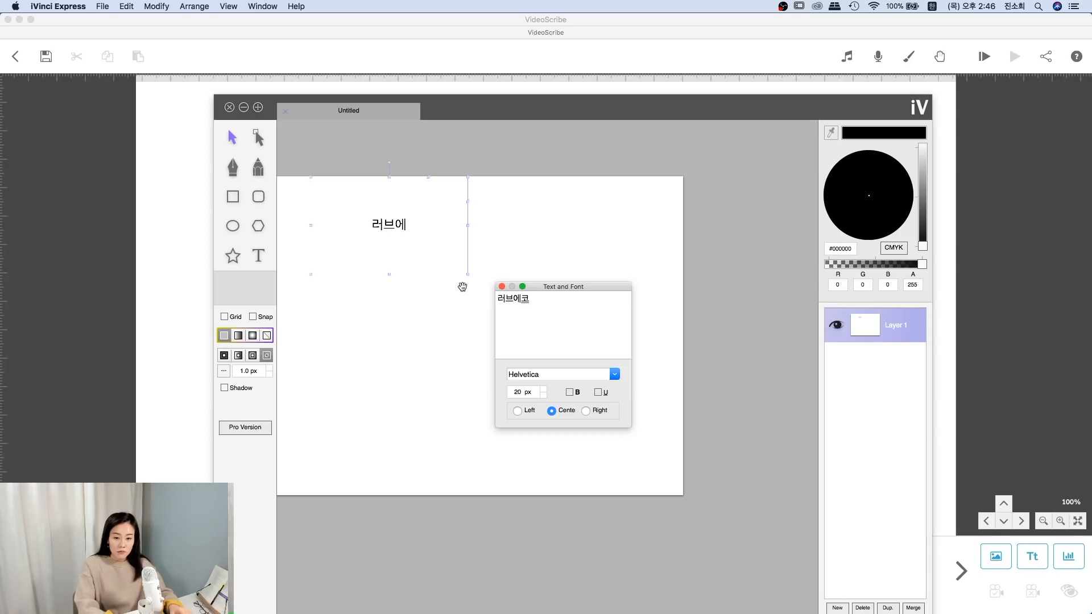
pyautogui.press('Right')
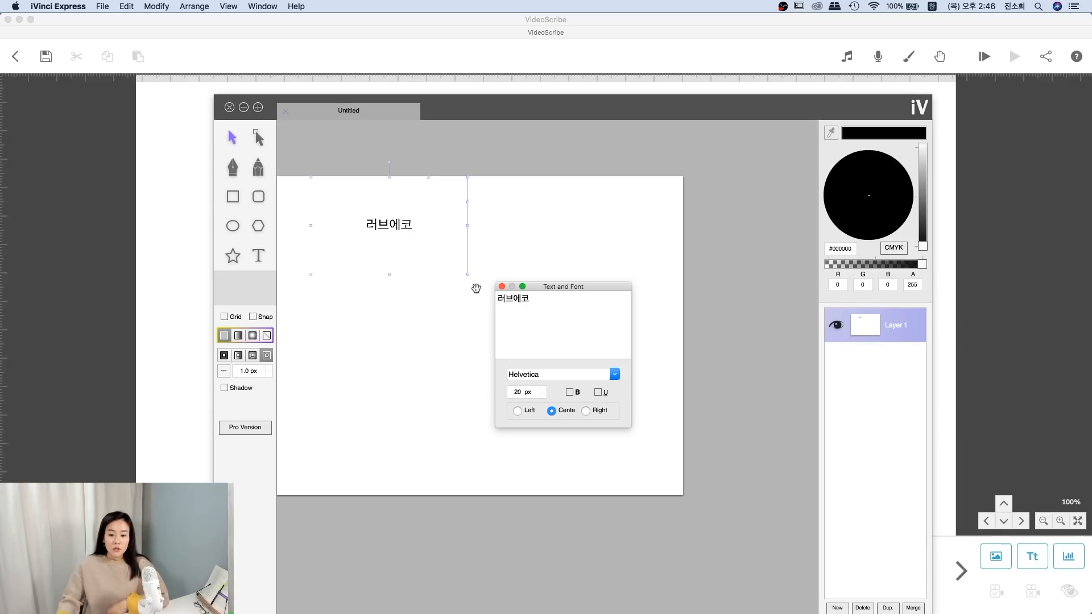
# Step: Set the font of the 러브에코 text to 나눔손글씨 펜
pyautogui.click(563, 373)
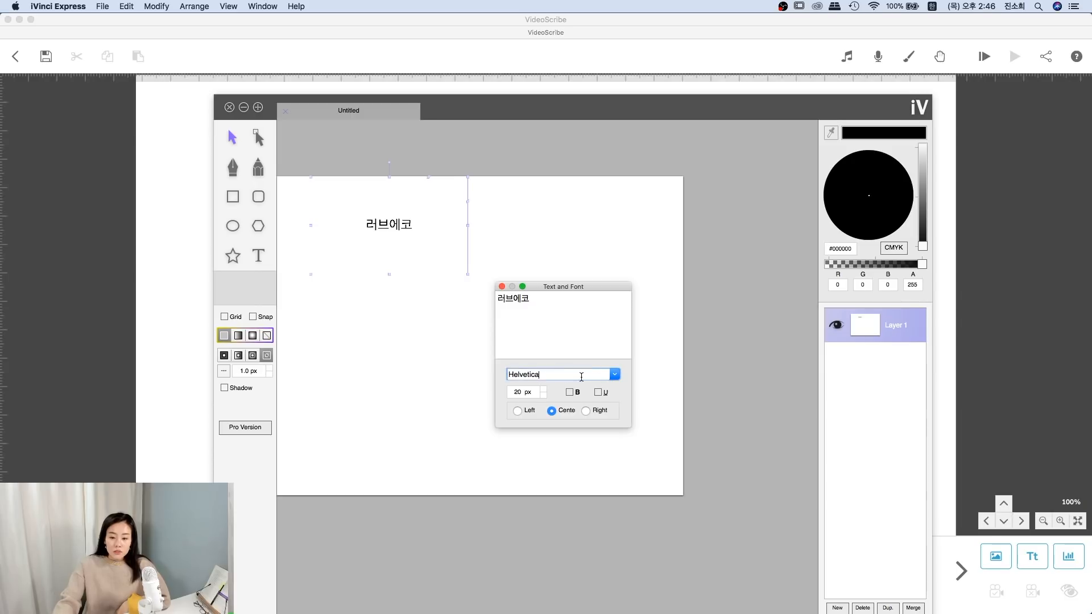
pyautogui.click(613, 378)
pyautogui.scroll(-10, 623, 421)
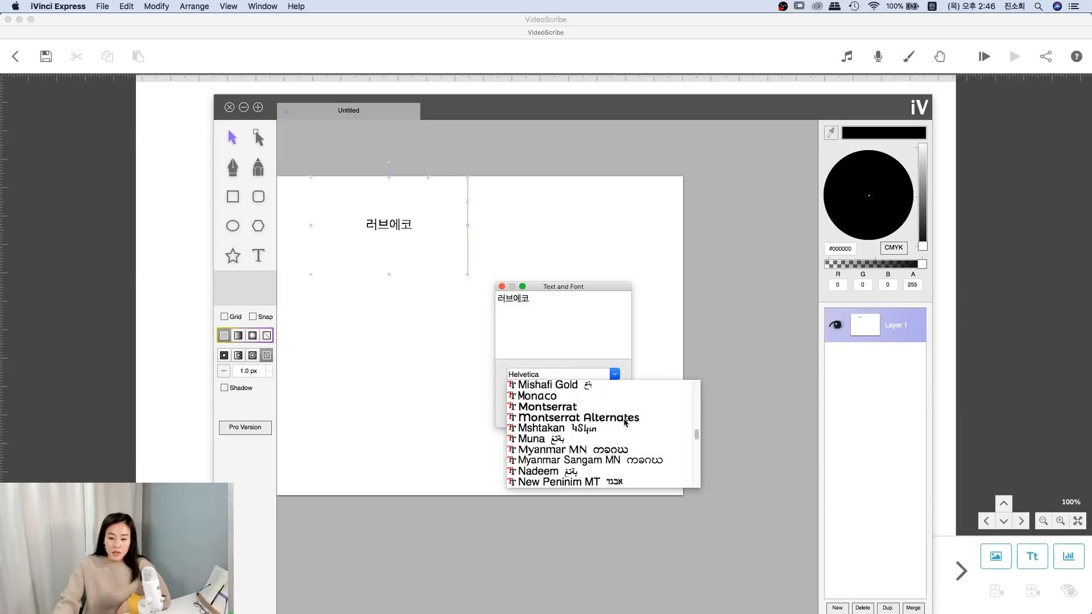
pyautogui.scroll(-15, 623, 421)
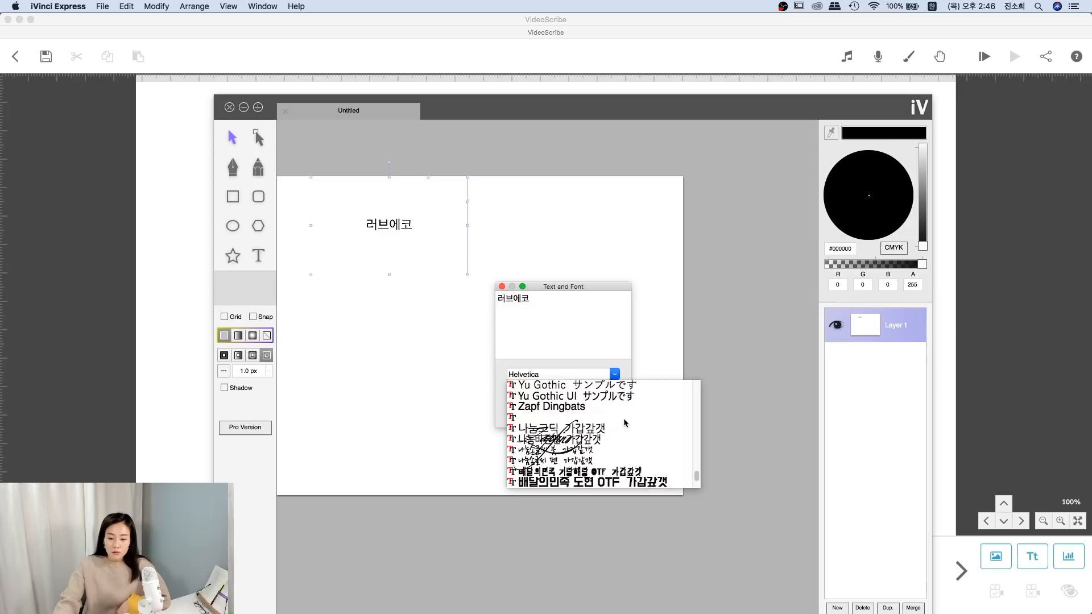
pyautogui.scroll(-3, 624, 421)
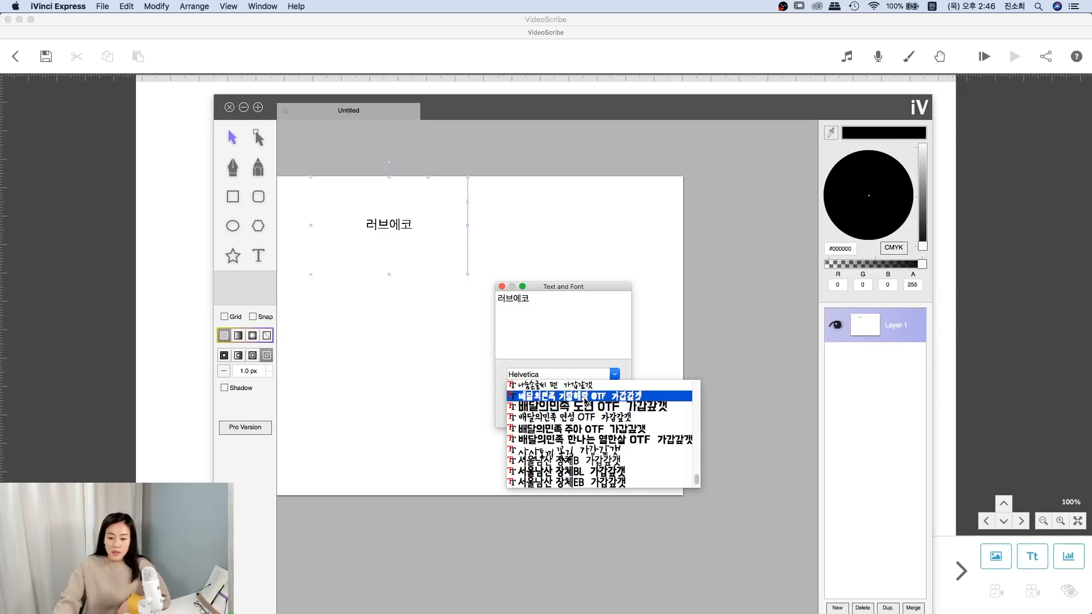
pyautogui.click(576, 385)
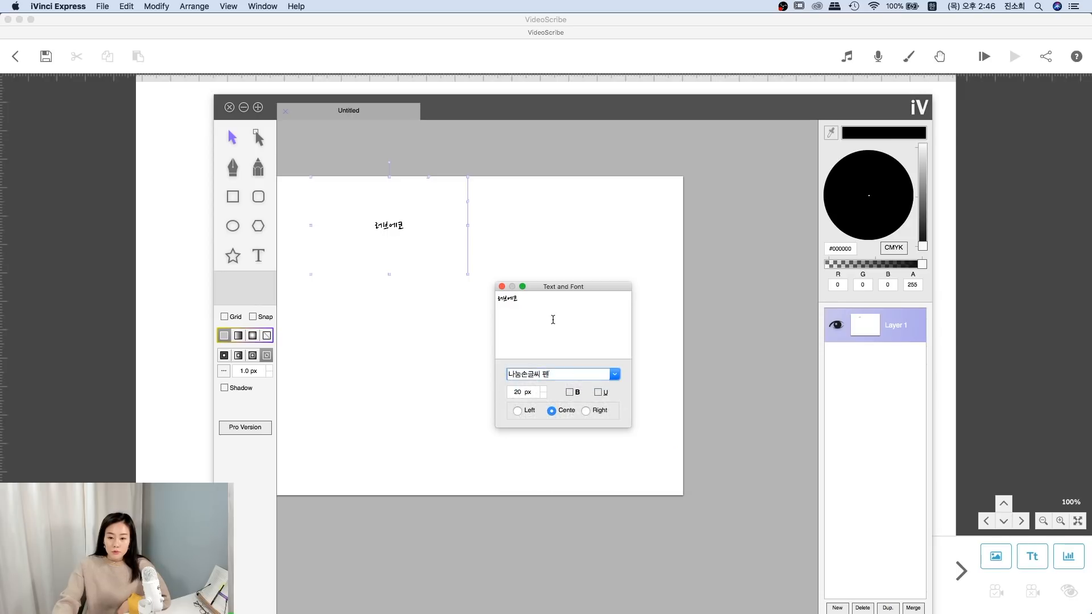
# Step: Set the font size of the 러브에코 text to 100 px and close the text settings
pyautogui.click(543, 389)
pyautogui.click(543, 390)
pyautogui.click(543, 390)
pyautogui.click(543, 389)
pyautogui.click(543, 390)
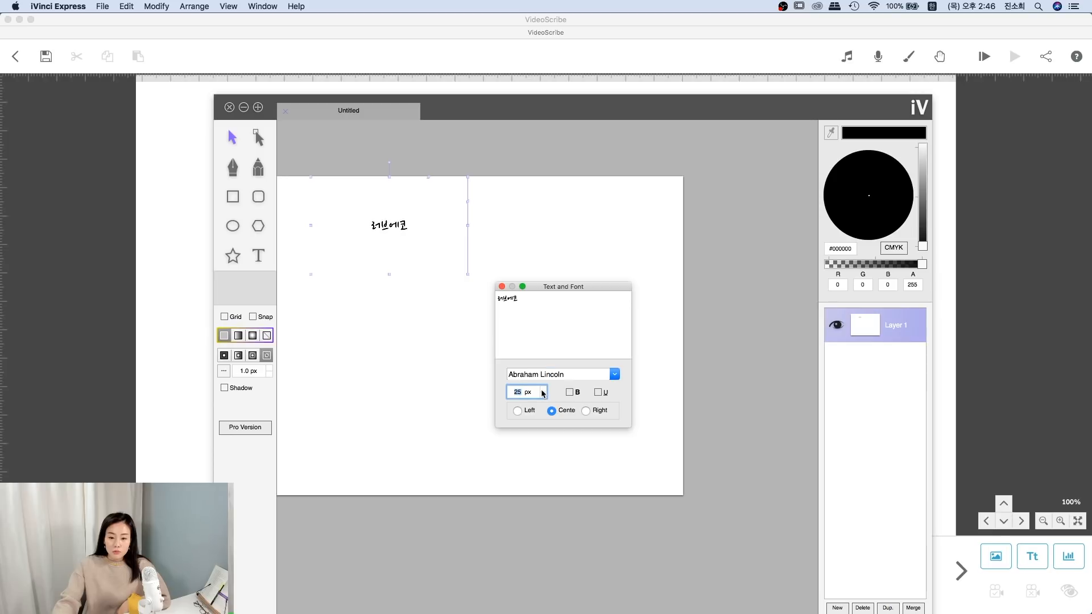
pyautogui.write('50')
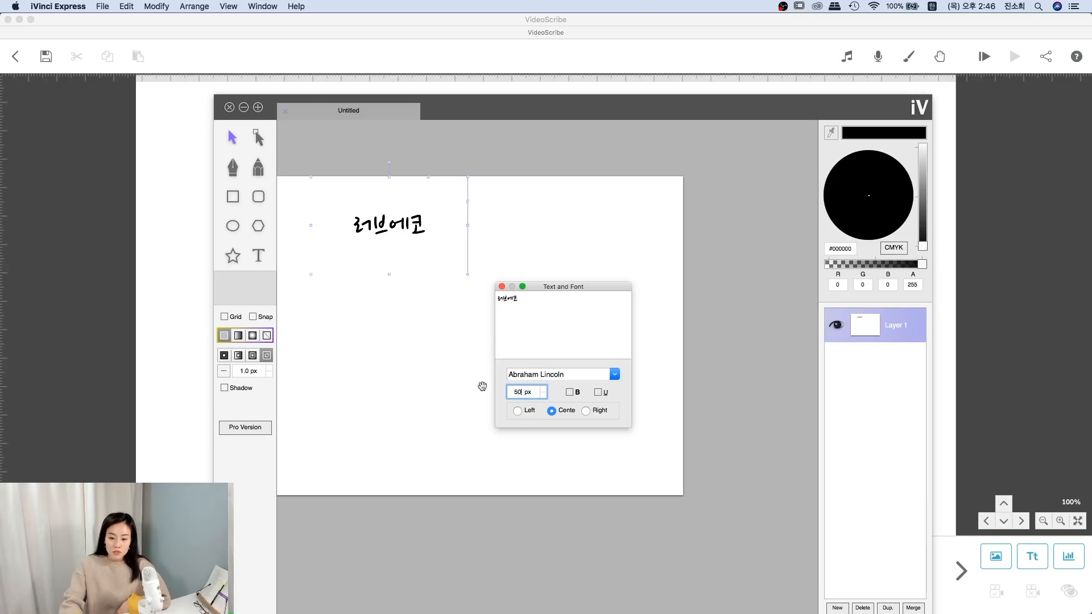
pyautogui.write('4')
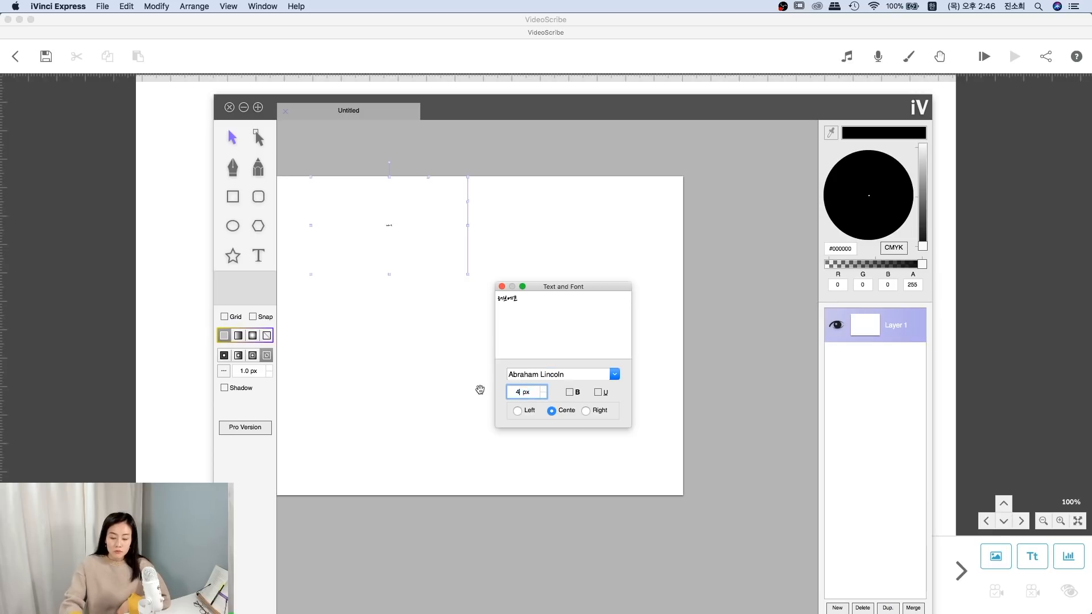
pyautogui.write('00')
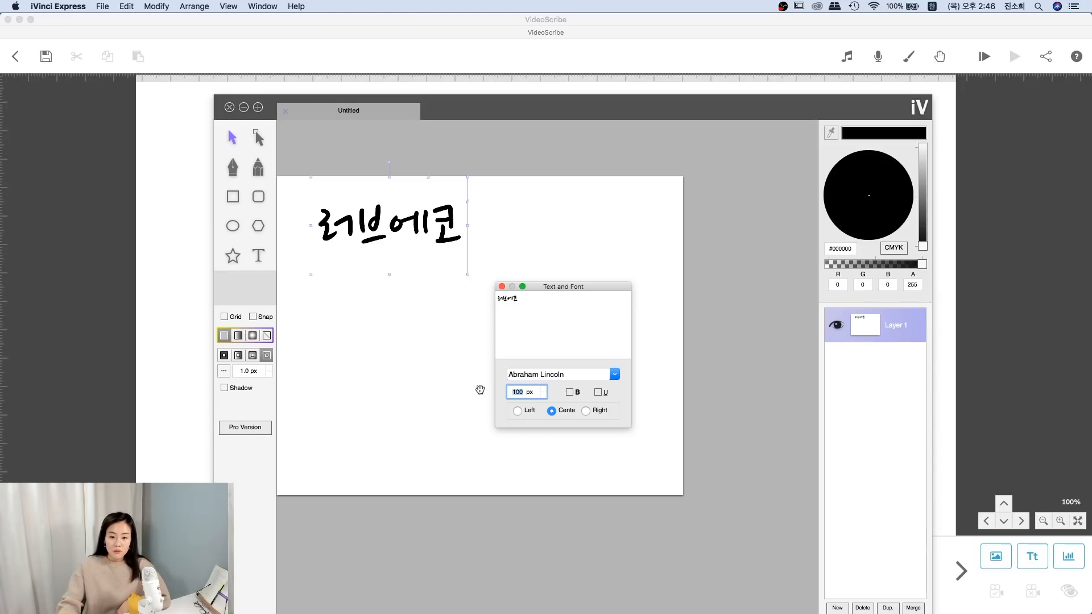
pyautogui.click(501, 287)
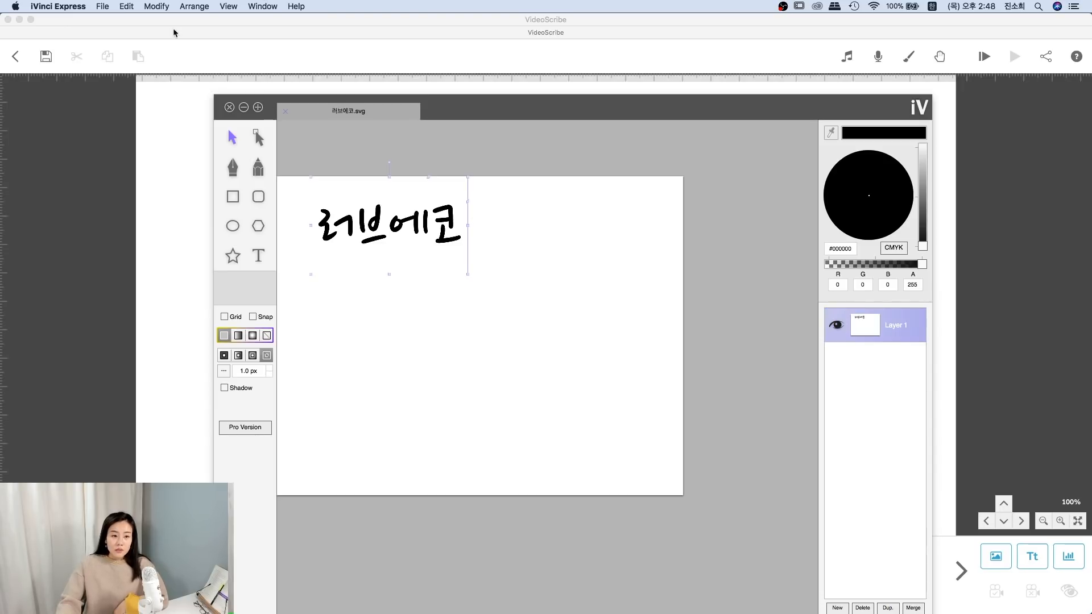
# Step: Save the drawing as an SVG file named 러브에코 on the Desktop
pyautogui.click(103, 6)
pyautogui.click(117, 80)
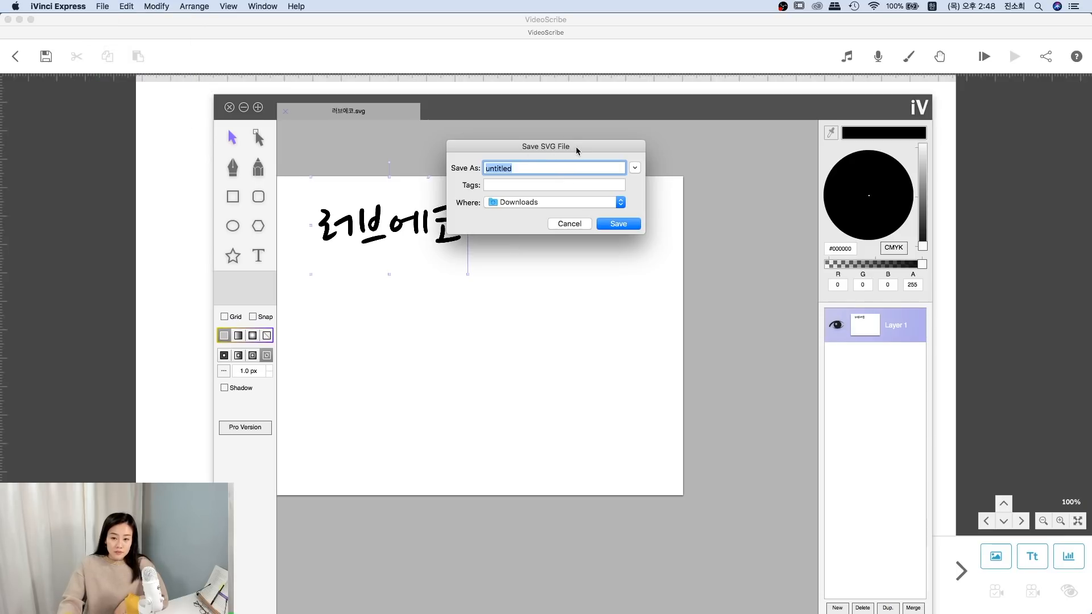
pyautogui.click(544, 203)
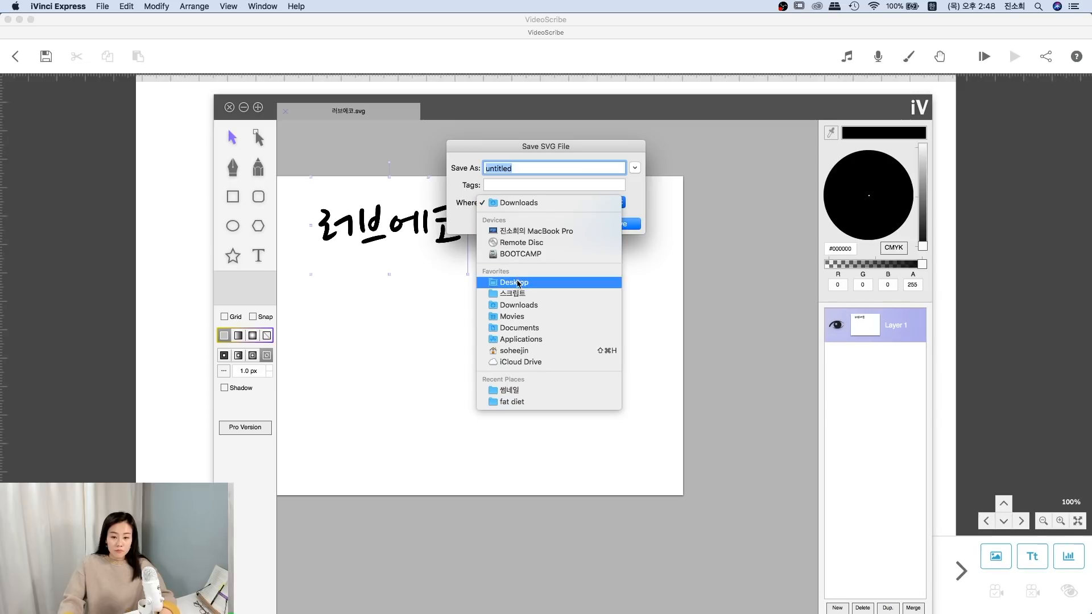
pyautogui.click(518, 283)
pyautogui.write('ㄹ브에코')
pyautogui.press('Return')
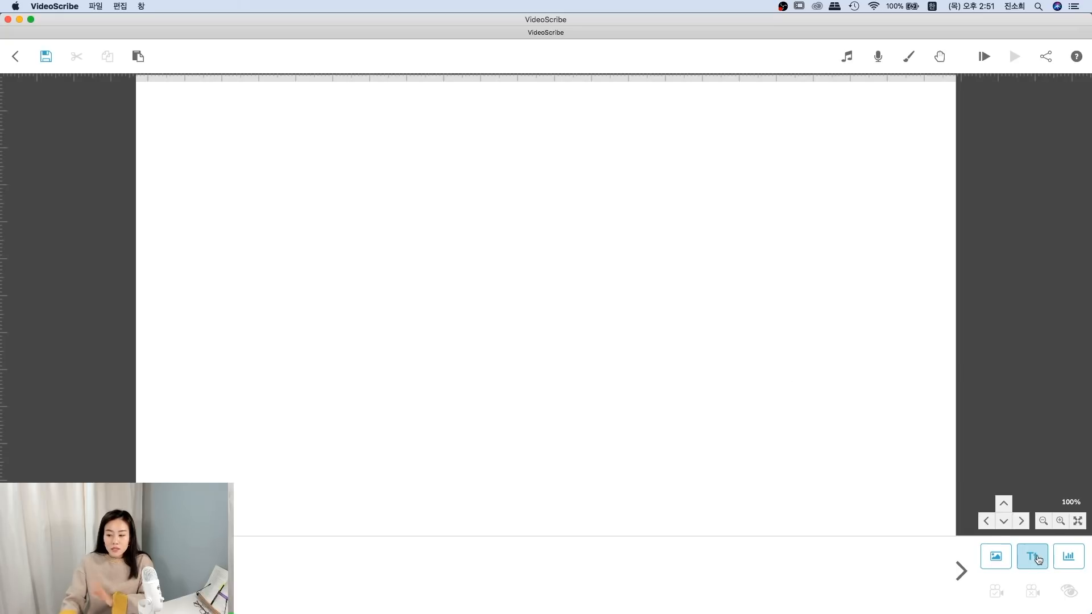
# Step: In VideoScribe, import the saved 러브에코 image file onto the canvas and set its camera to the current position
pyautogui.click(996, 557)
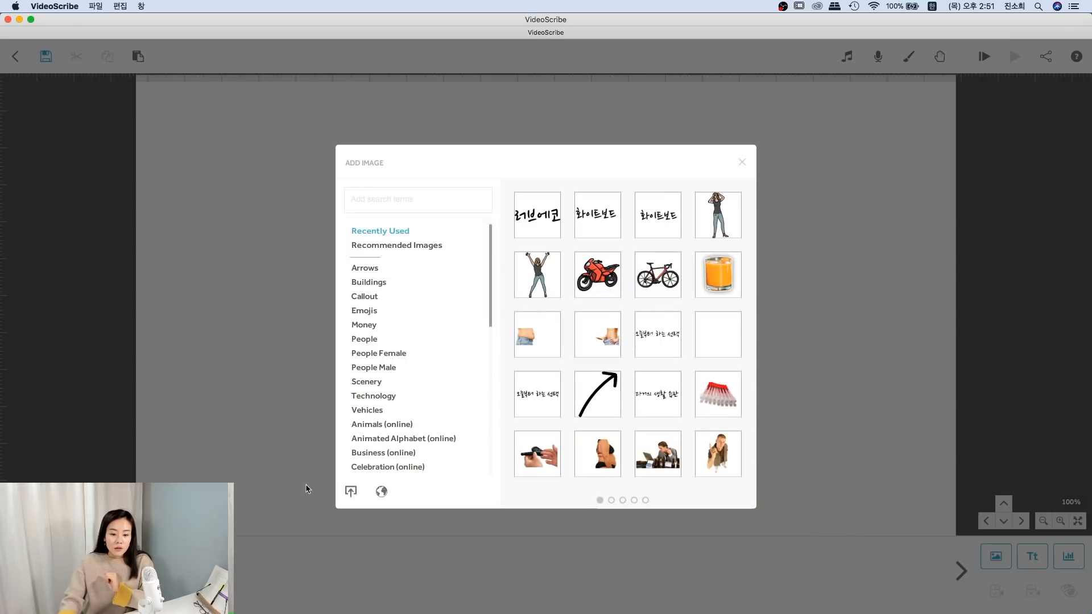
pyautogui.click(351, 492)
pyautogui.doubleClick(470, 160)
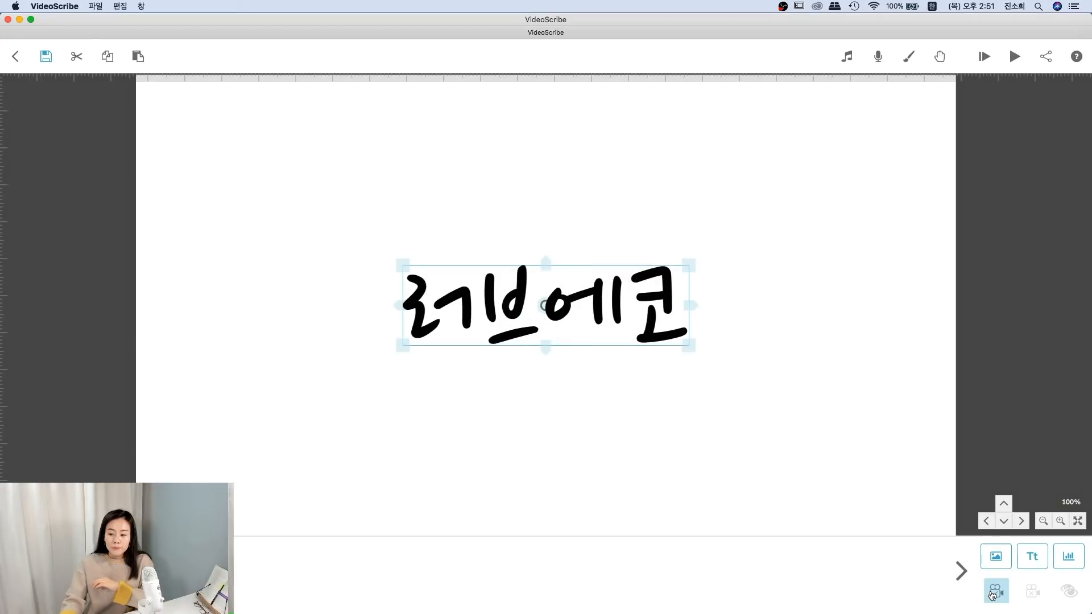
pyautogui.click(993, 594)
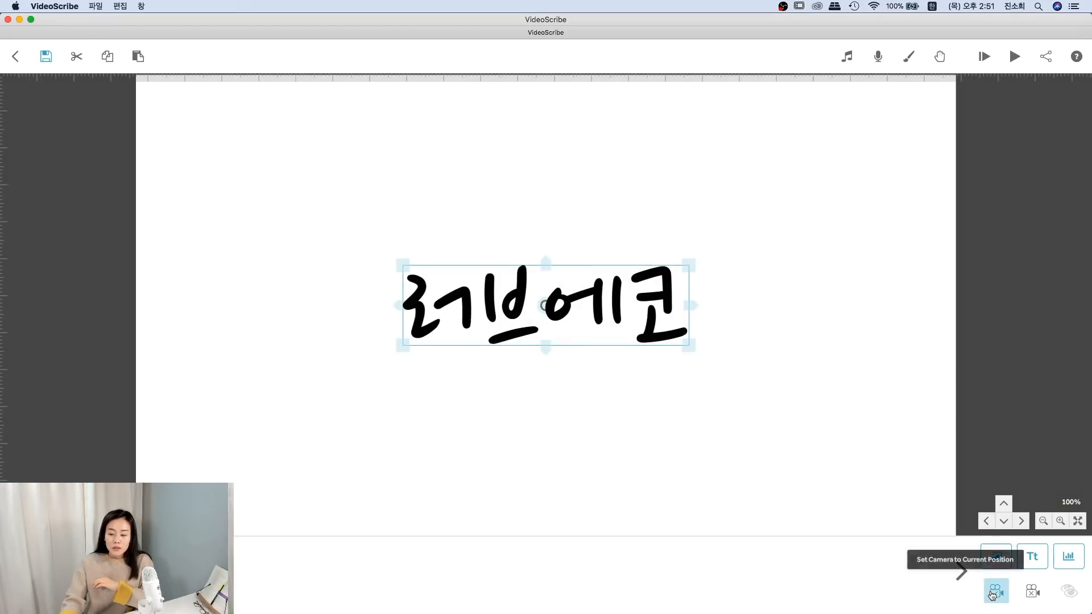
# Step: Preview how the 러브에코 image is drawn, including playback from the start of the scribe
pyautogui.click(1015, 56)
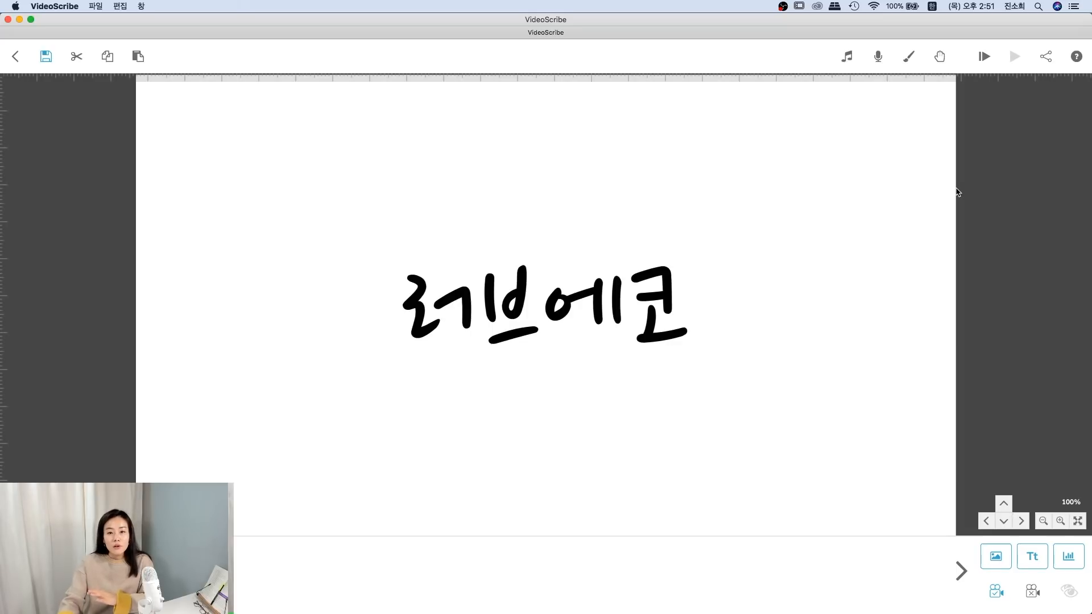
pyautogui.click(957, 192)
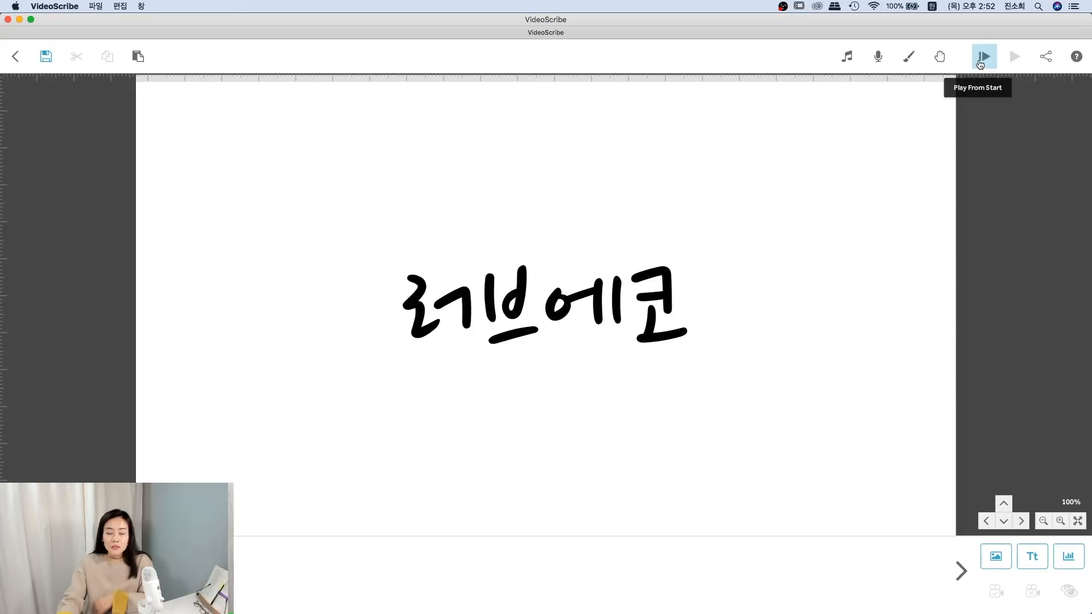
pyautogui.click(979, 62)
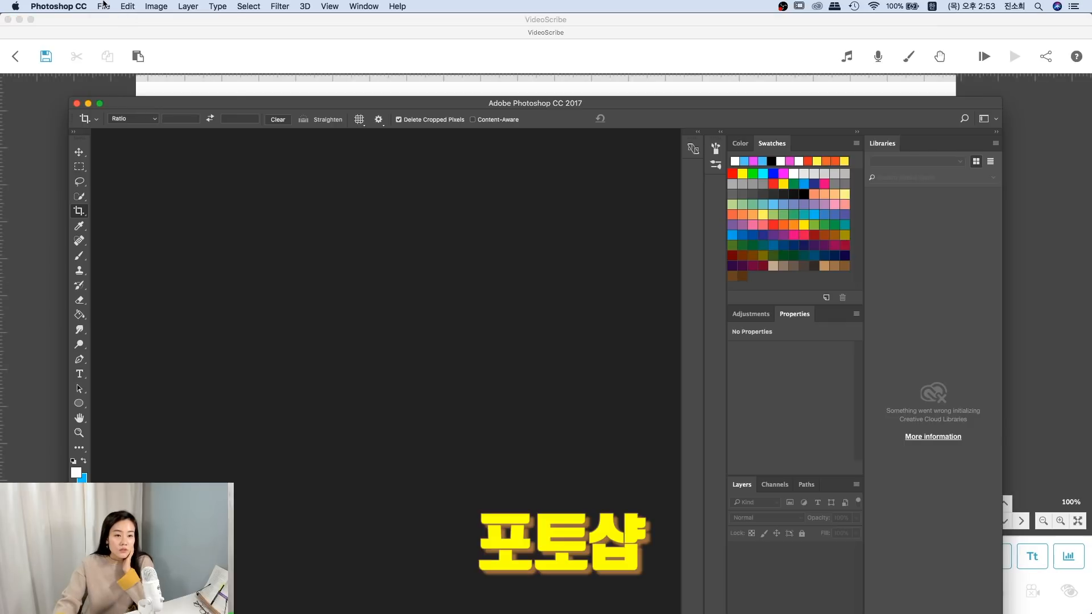
# Step: In Photoshop, create a new 720 x 720 px document at 72 ppi with a transparent background
pyautogui.click(103, 6)
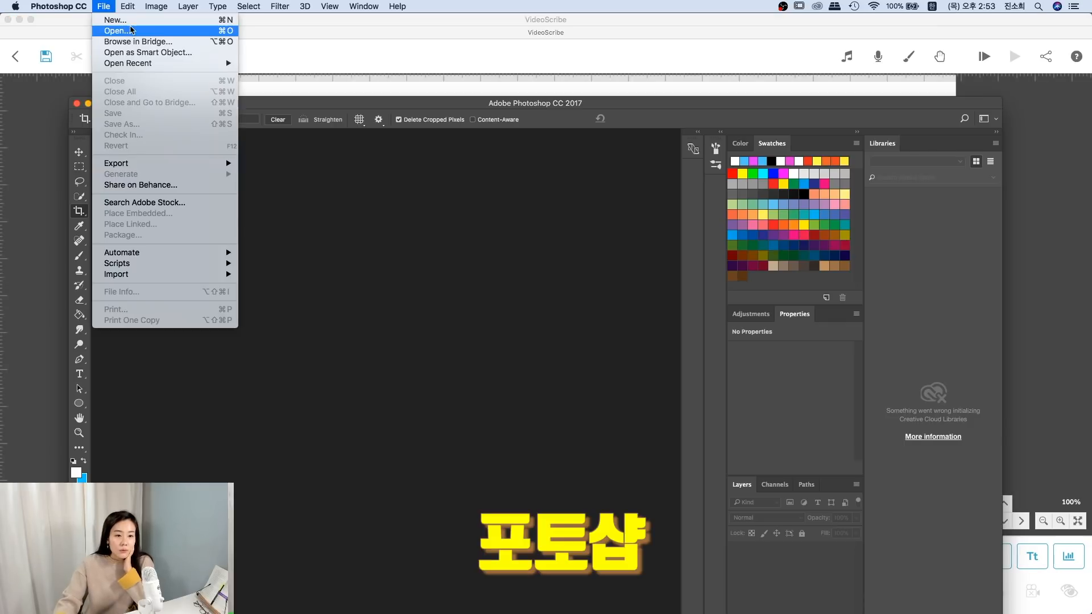
pyautogui.click(114, 19)
pyautogui.click(360, 265)
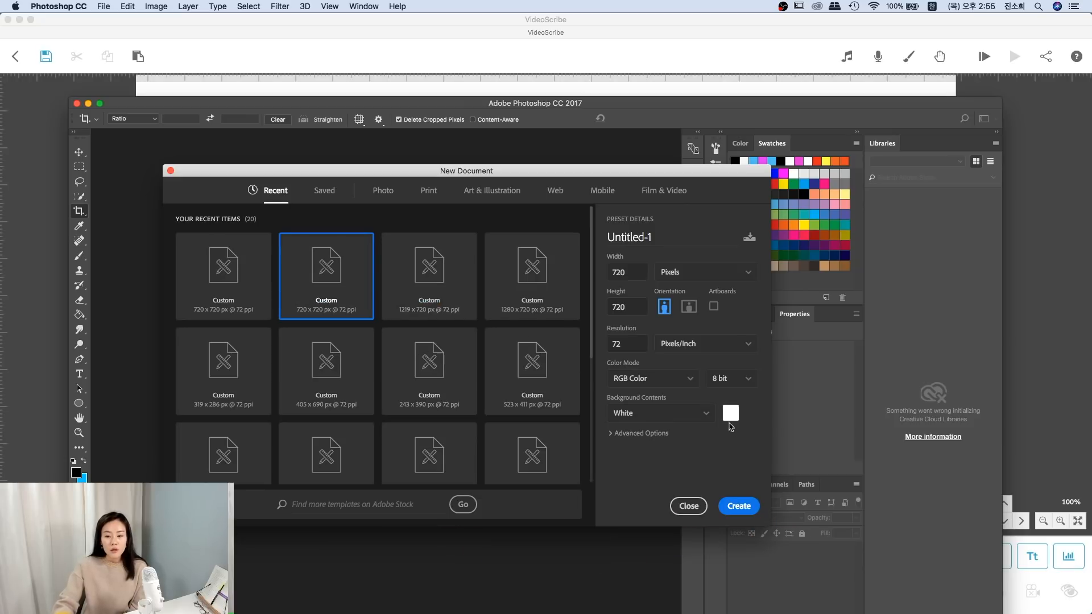
pyautogui.click(698, 418)
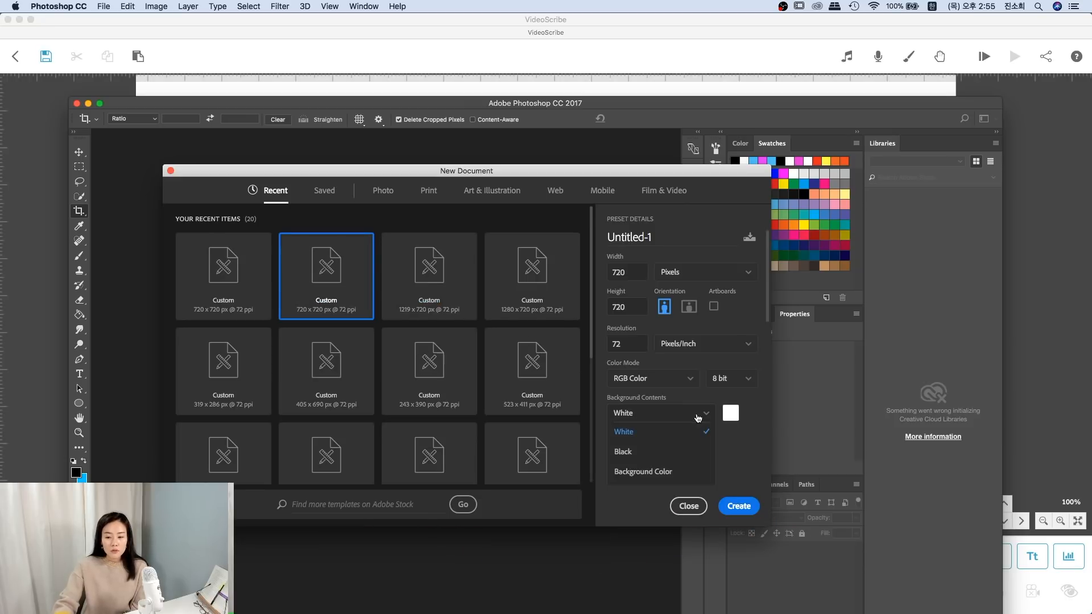
pyautogui.scroll(-2, 650, 459)
pyautogui.click(650, 459)
pyautogui.click(734, 508)
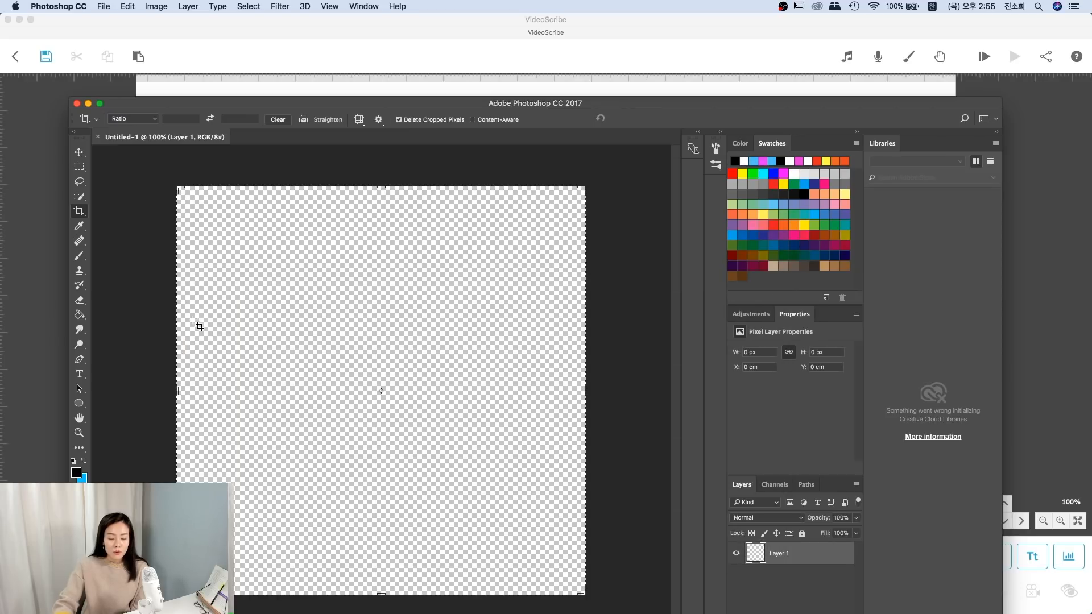
# Step: Add a wide text box across the middle of the canvas containing 러브에코 at 200 pt
pyautogui.click(79, 374)
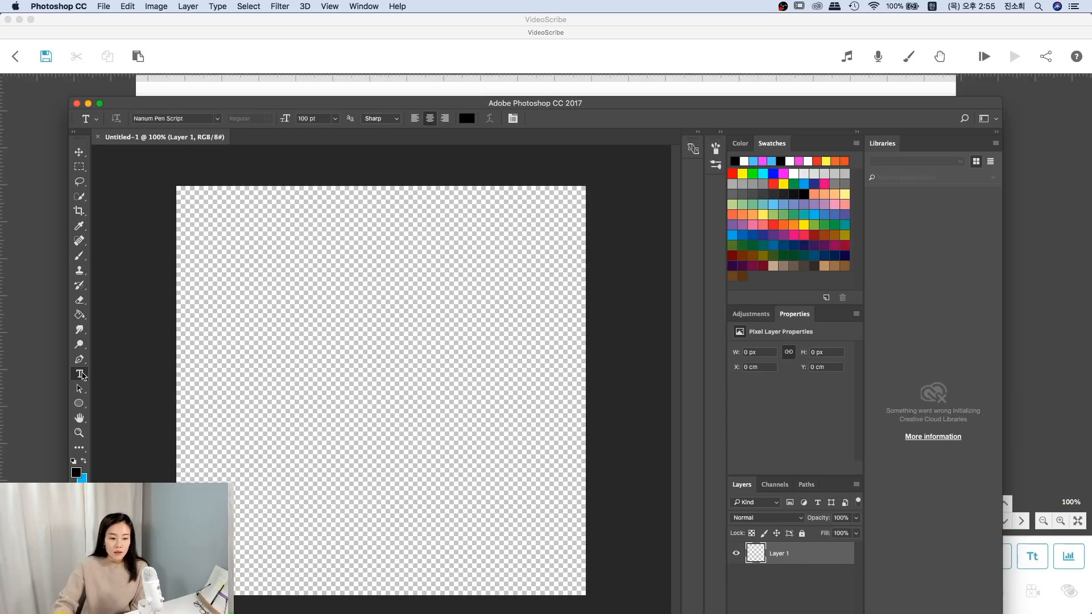
pyautogui.moveTo(198, 315); pyautogui.dragTo(559, 464)
pyautogui.click(748, 404)
pyautogui.write('200')
pyautogui.press('Return')
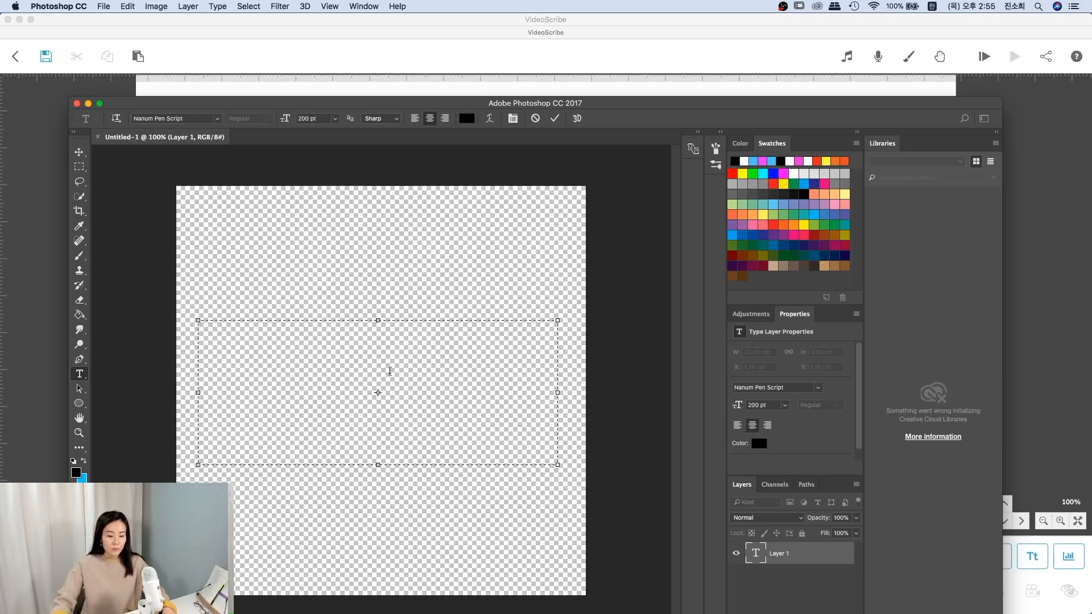
pyautogui.write('러브에')
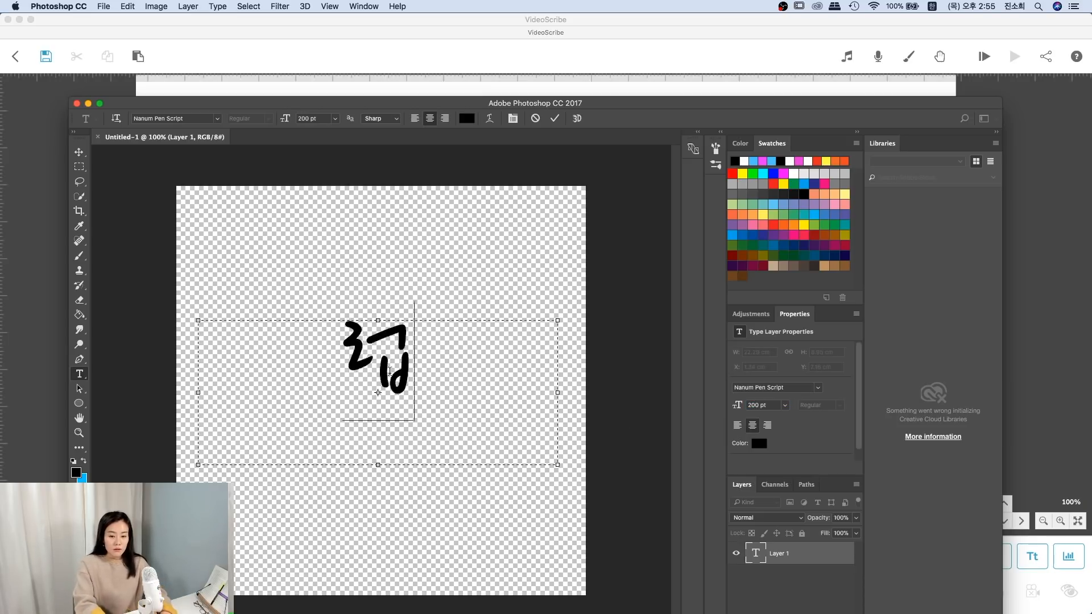
pyautogui.write('코')
pyautogui.click(635, 299)
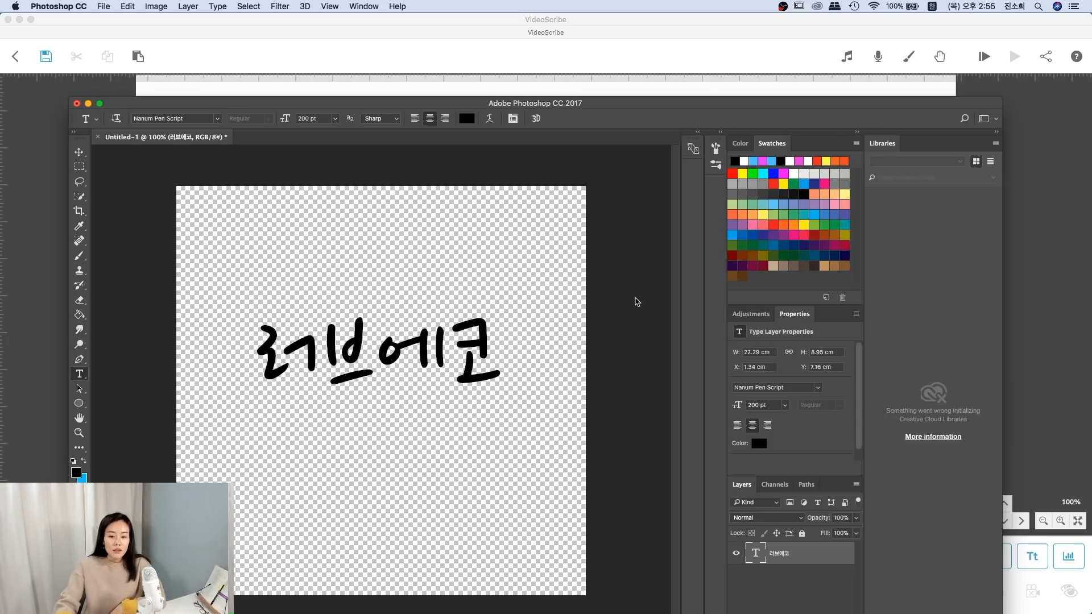
# Step: Crop the canvas closely around the 러브에코 text
pyautogui.click(79, 211)
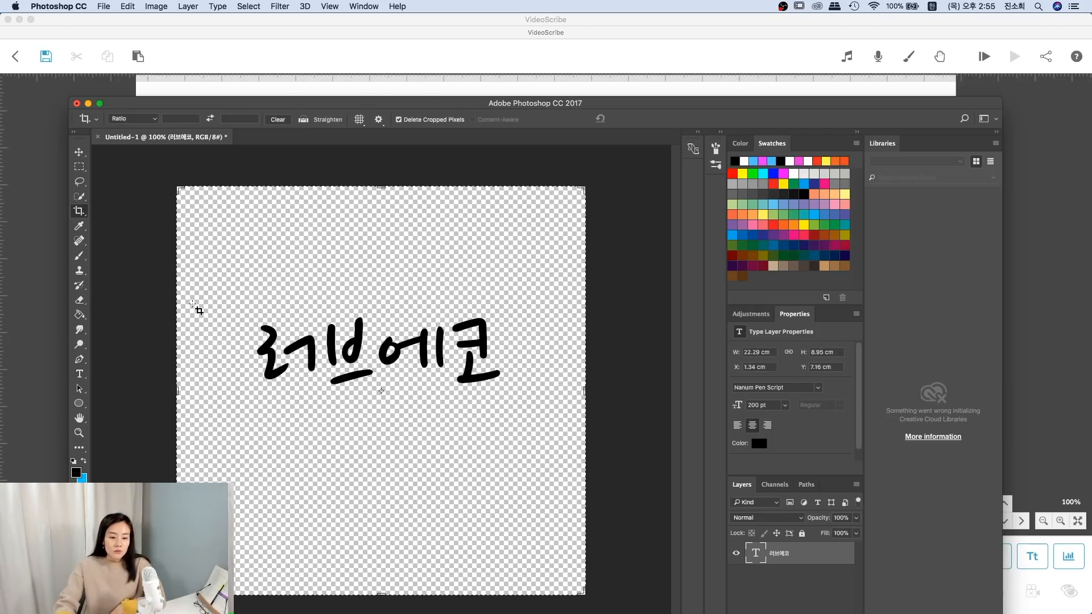
pyautogui.moveTo(246, 310); pyautogui.dragTo(515, 402)
pyautogui.press('Return')
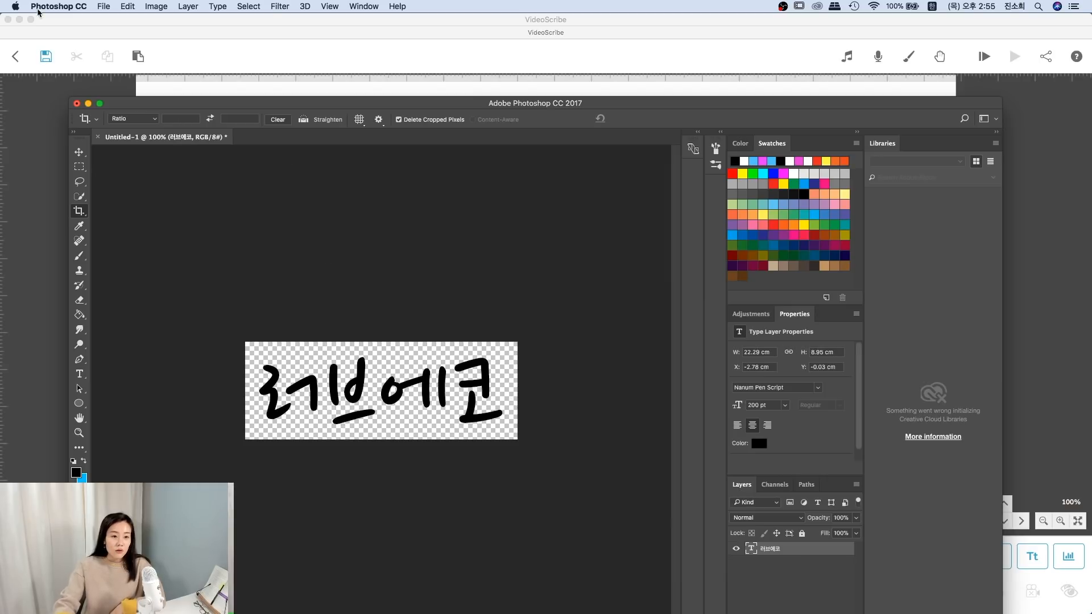
# Step: Save the cropped text image to the desktop as a PNG named 러브에코2, using smallest/slow compression and no interlacing
pyautogui.click(104, 6)
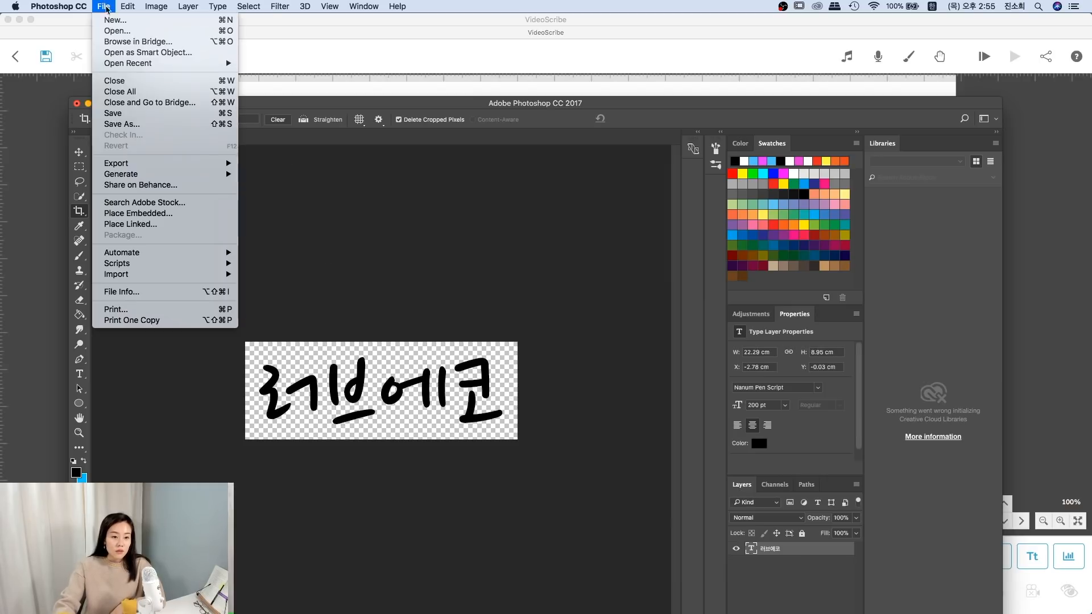
pyautogui.click(134, 129)
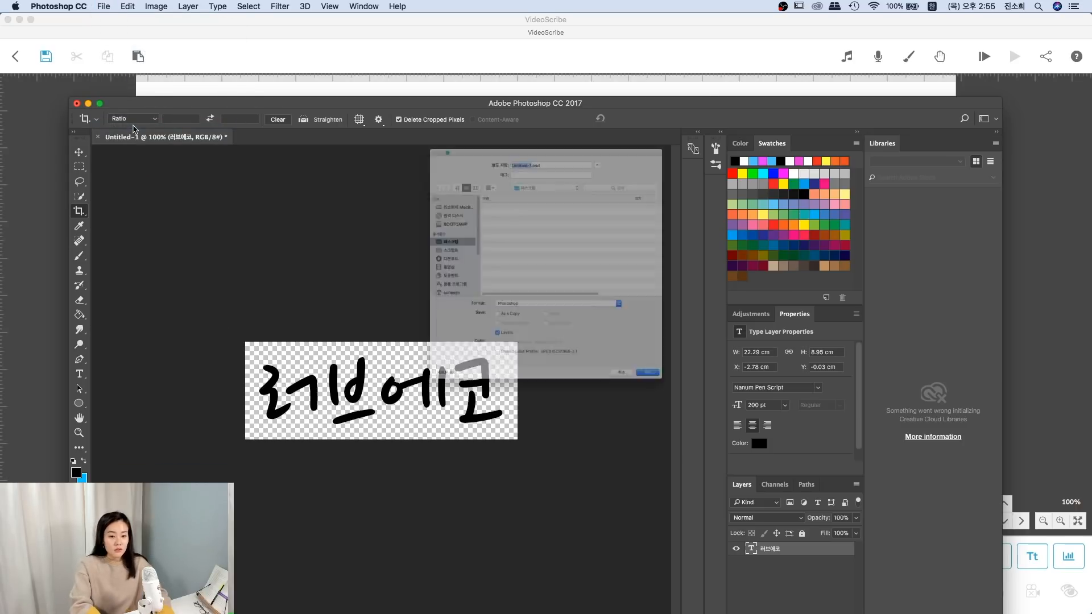
pyautogui.write('러베')
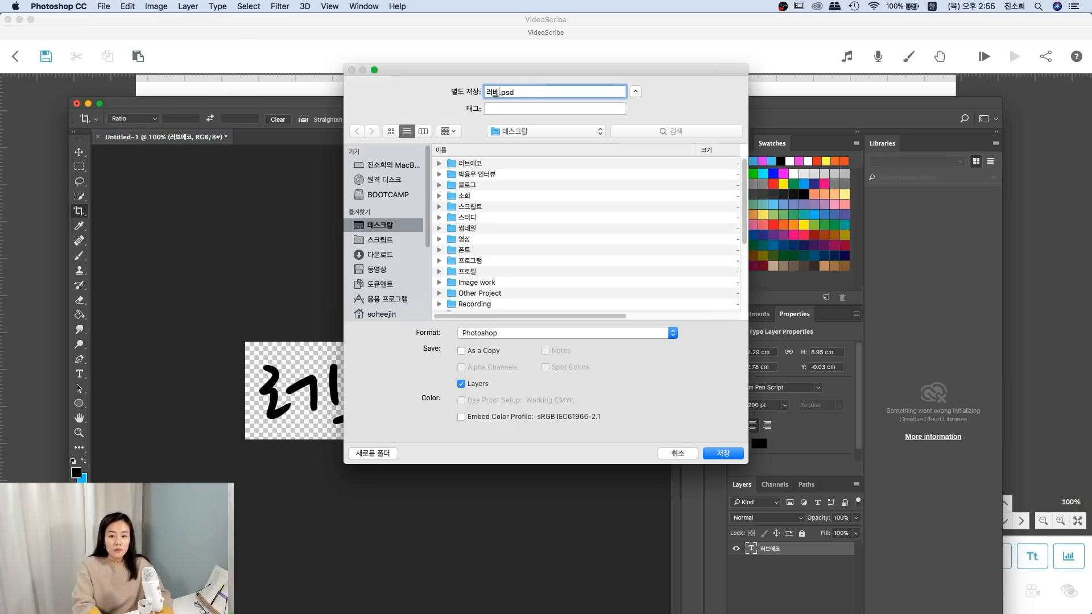
pyautogui.write('에코2')
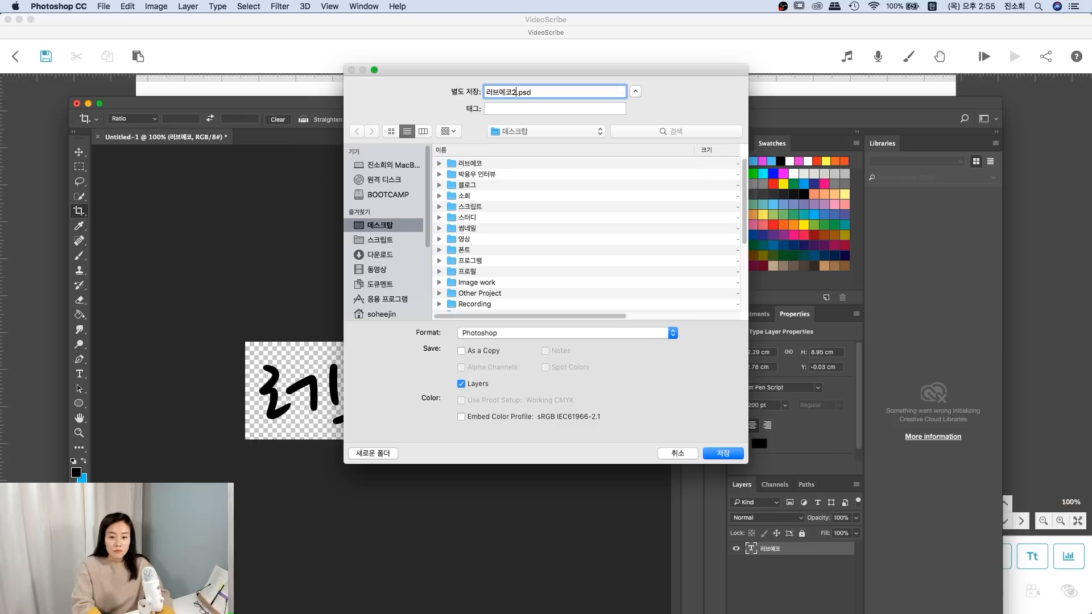
pyautogui.click(506, 333)
pyautogui.click(510, 477)
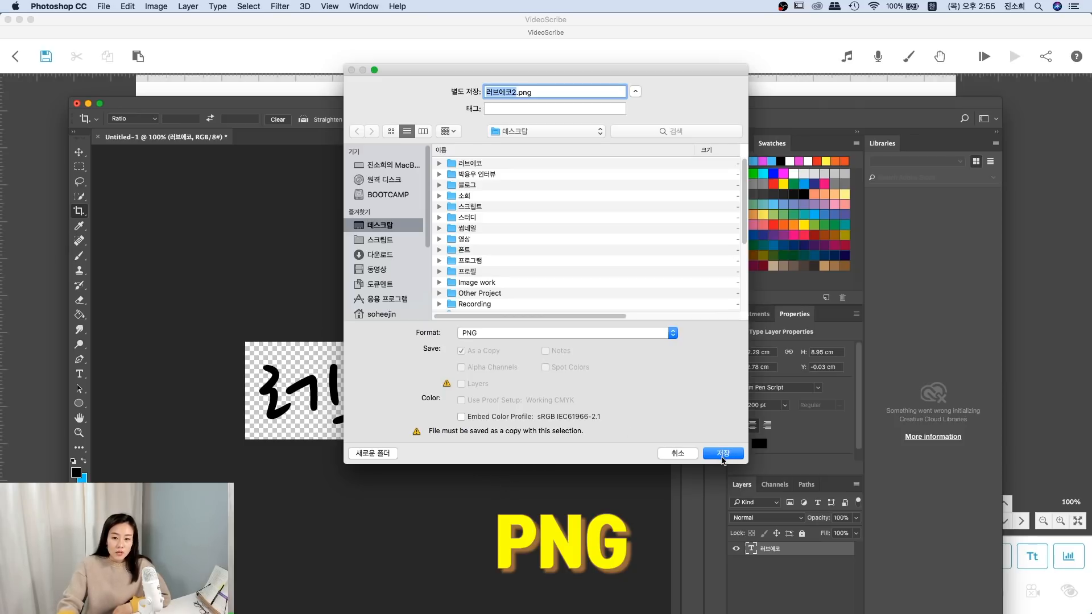
pyautogui.click(722, 457)
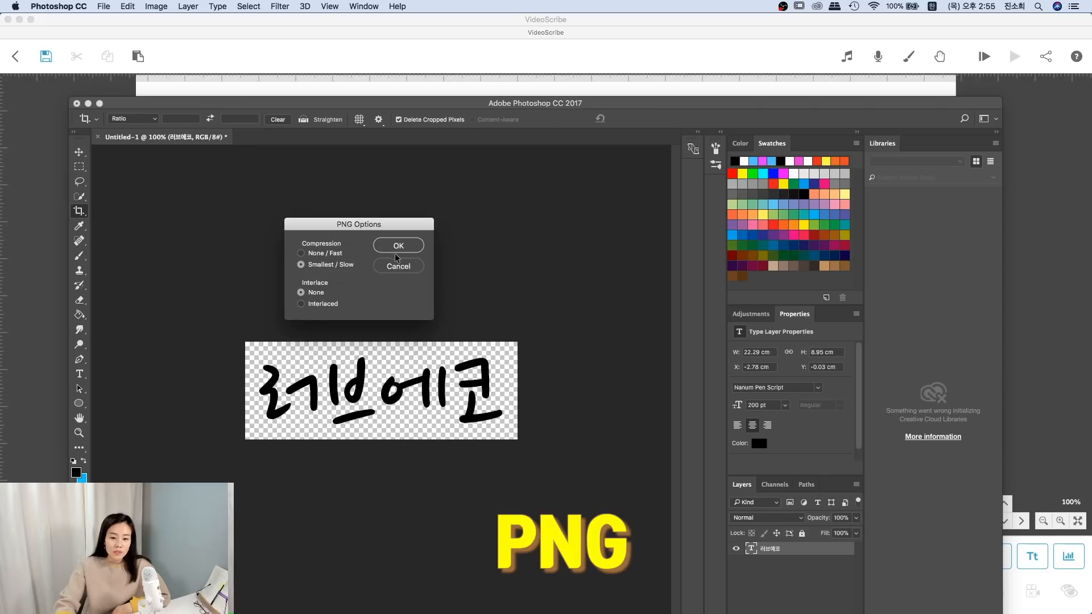
pyautogui.click(398, 246)
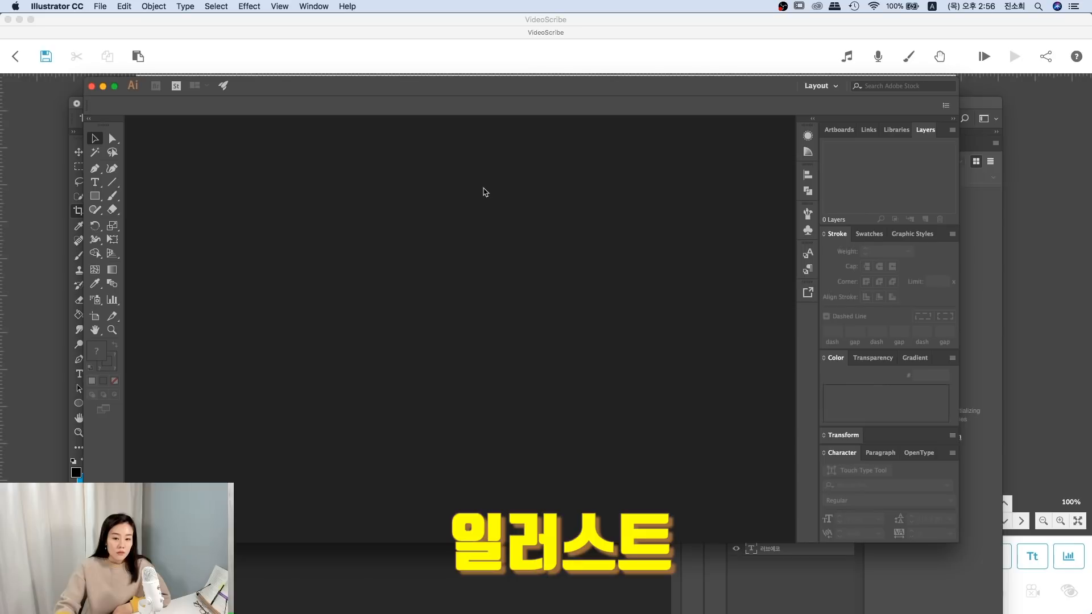
# Step: In Illustrator, open 러브에코2.png from the desktop
pyautogui.click(101, 7)
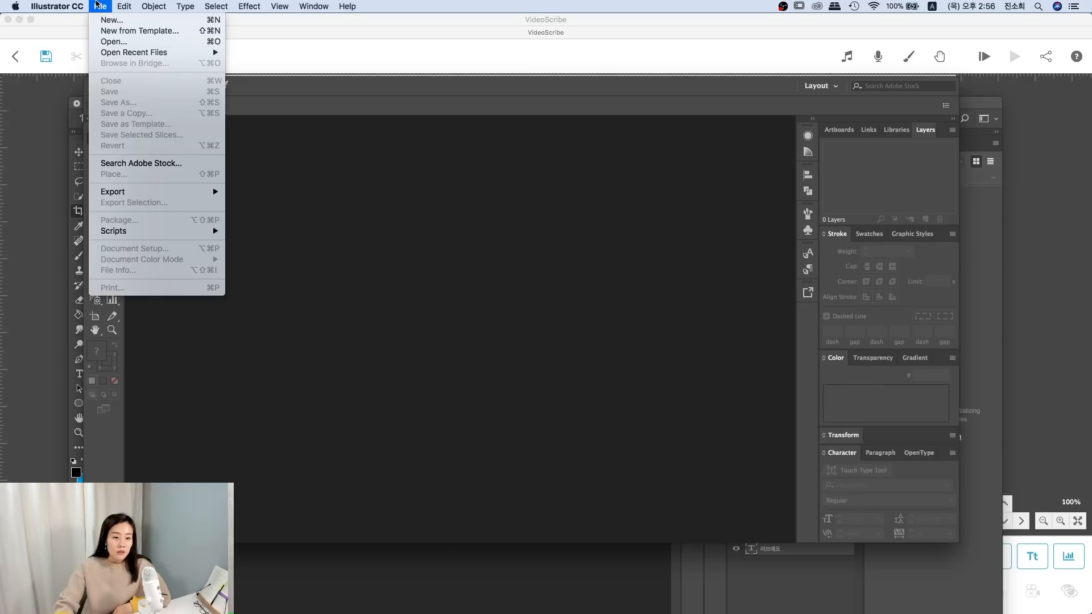
pyautogui.click(131, 45)
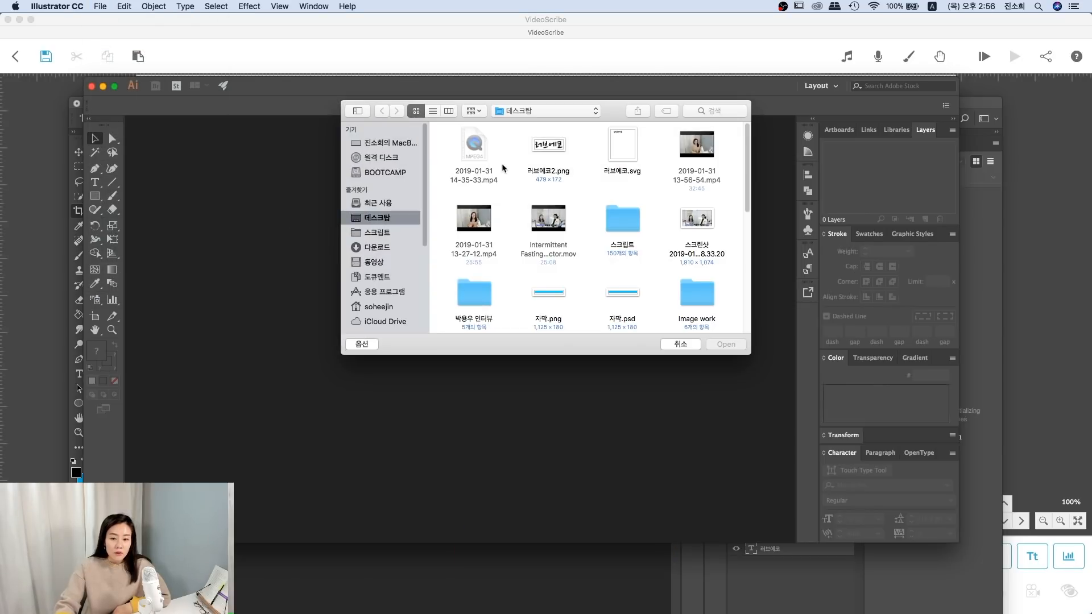
pyautogui.doubleClick(550, 146)
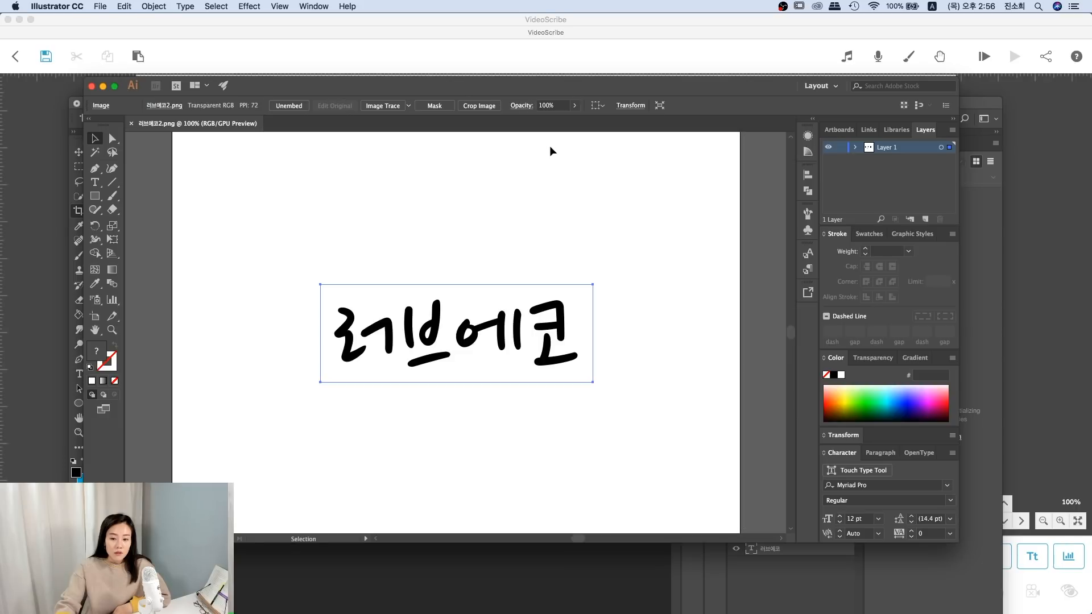
# Step: Lock the layer holding the text image, add a new layer above it and make that new layer active
pyautogui.click(843, 147)
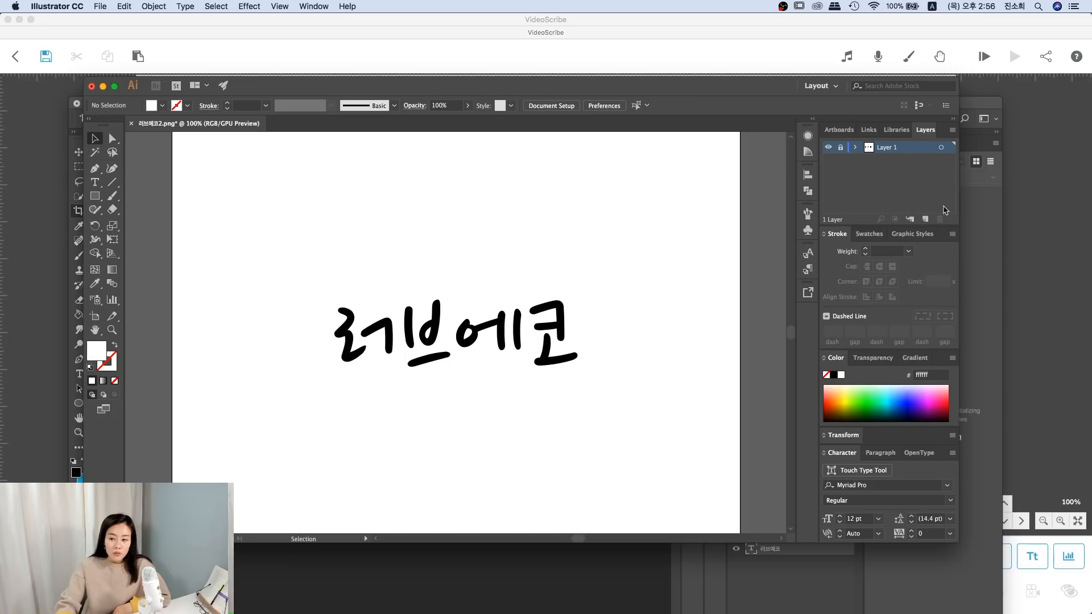
pyautogui.click(925, 220)
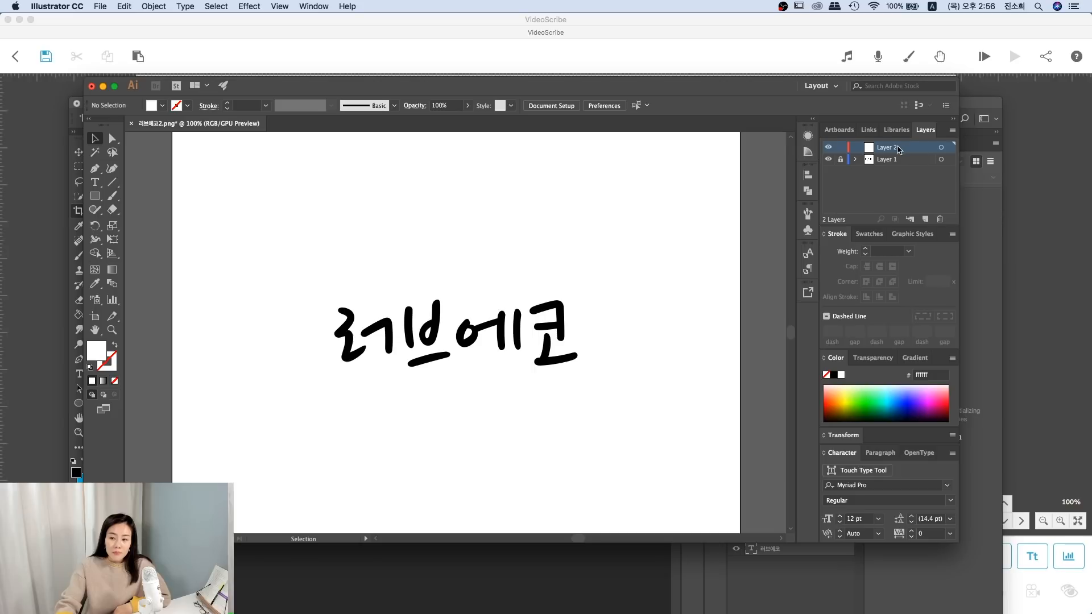
pyautogui.click(911, 161)
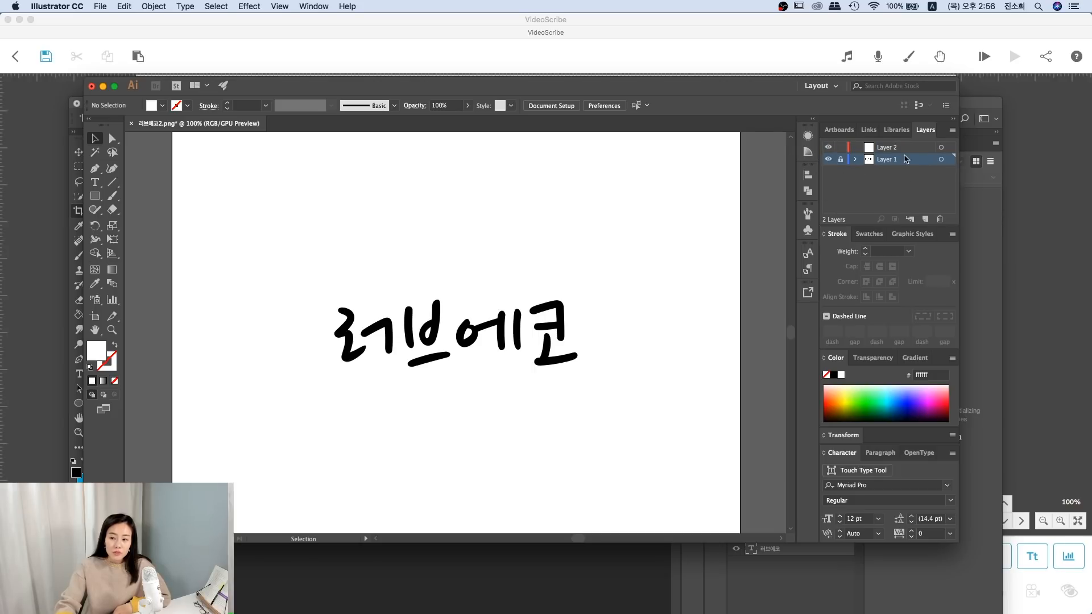
pyautogui.click(914, 149)
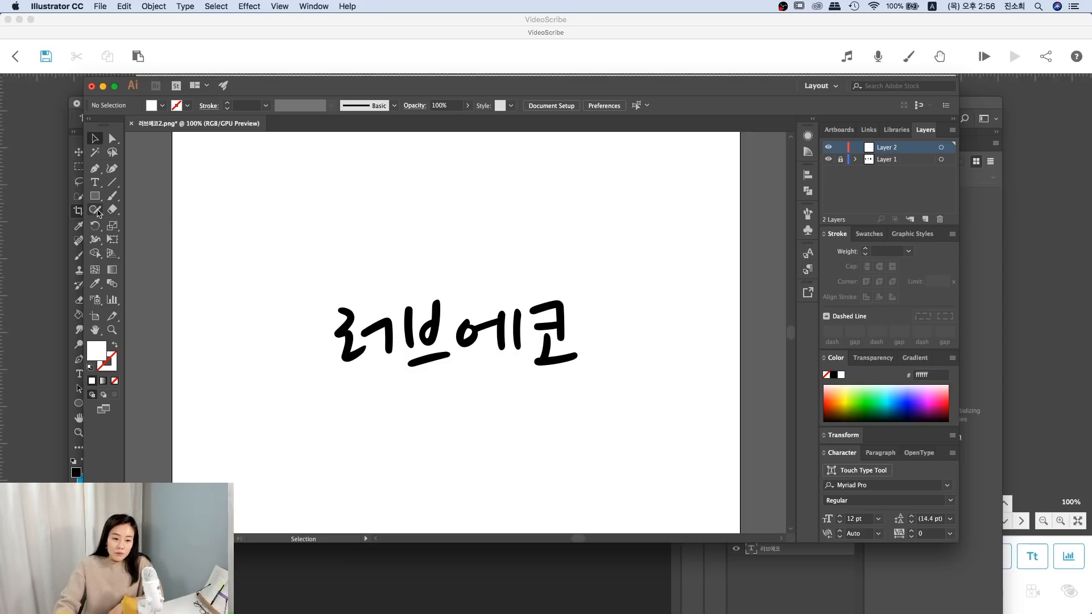
# Step: Choose the Pencil Tool and set its stroke to bright green 00ffa3 with a 20 pt weight
pyautogui.click(98, 211)
pyautogui.click(98, 213)
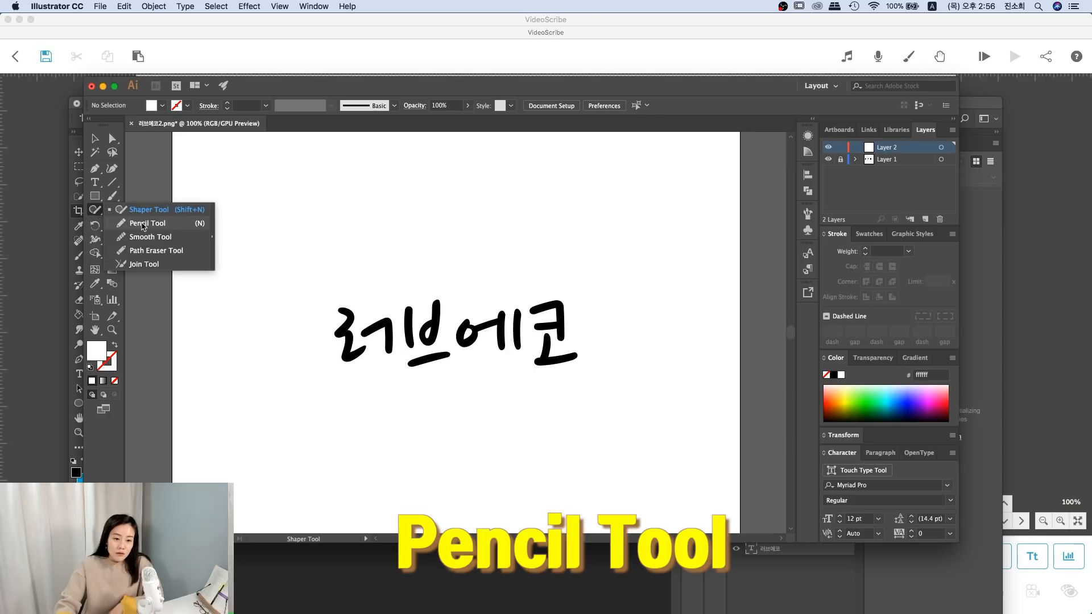
pyautogui.click(143, 224)
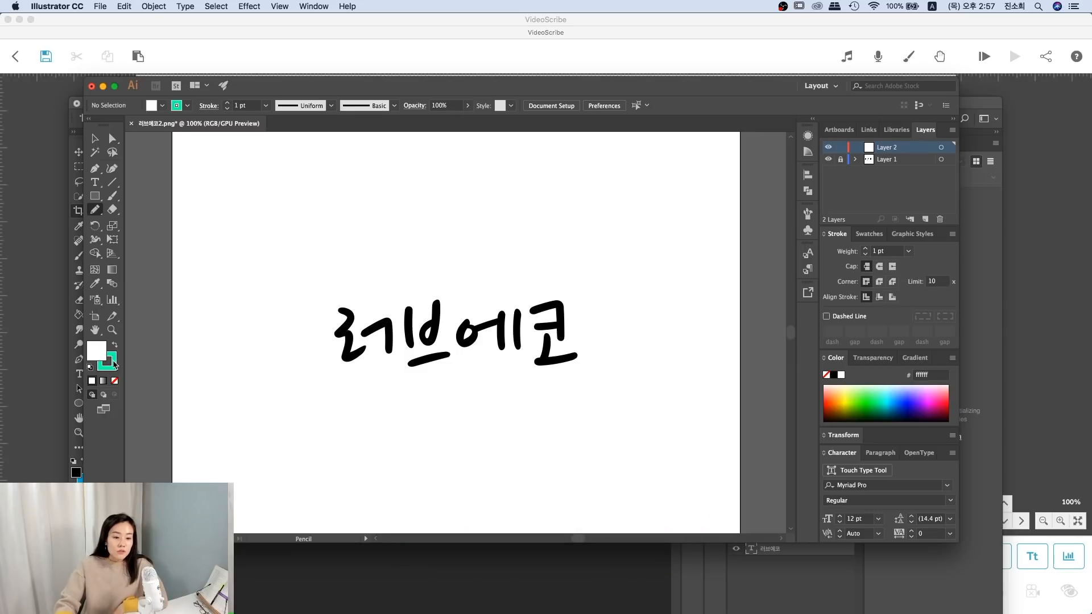
pyautogui.click(113, 362)
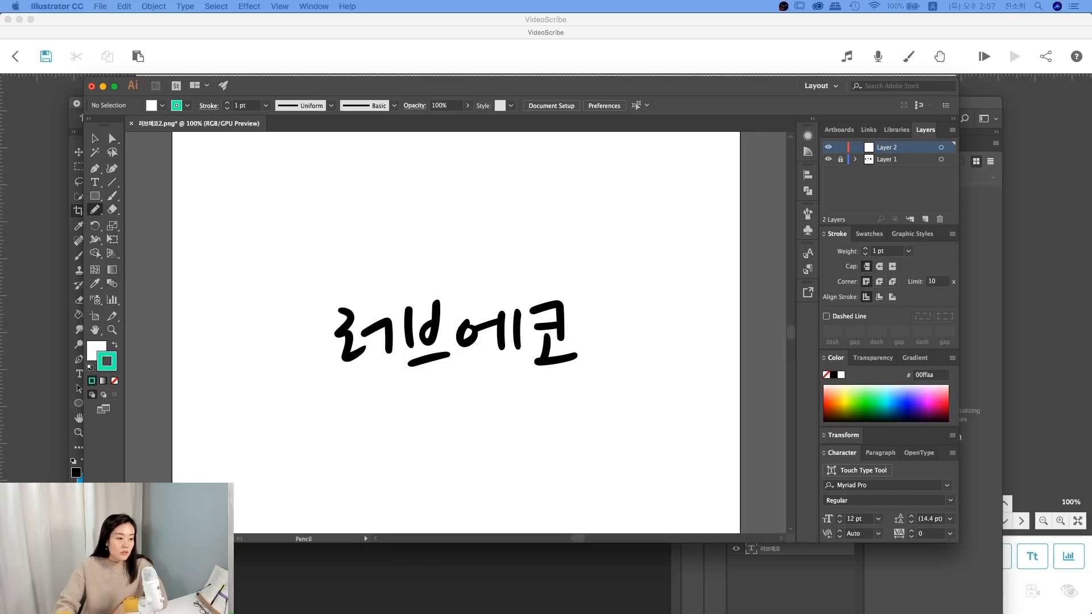
pyautogui.click(240, 106)
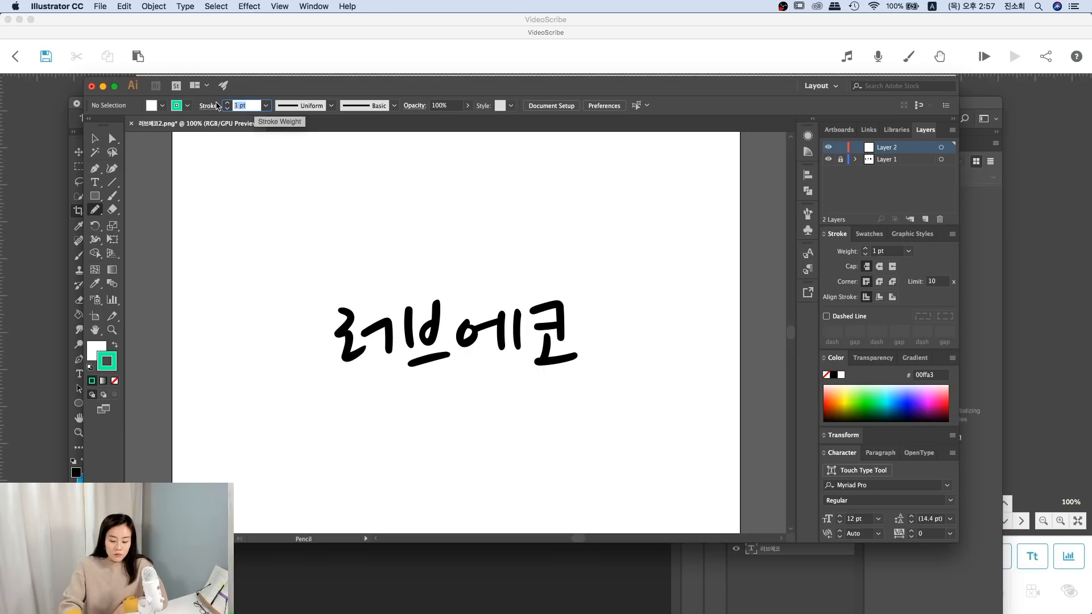
pyautogui.write('20')
pyautogui.press('Return')
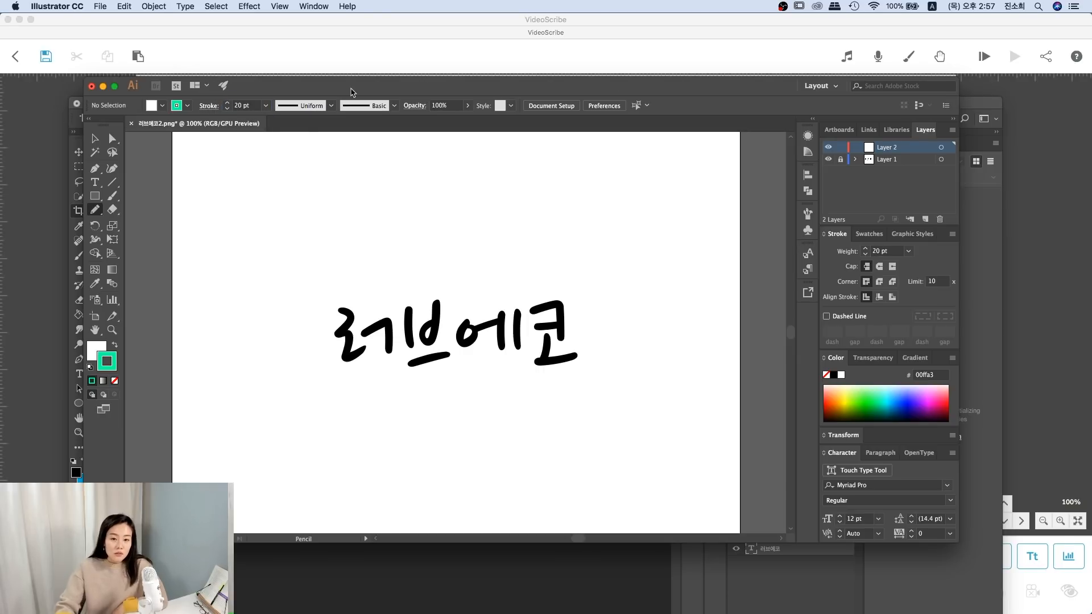
# Step: Give the pencil stroke a round cap and round corner joins
pyautogui.click(880, 267)
pyautogui.click(880, 281)
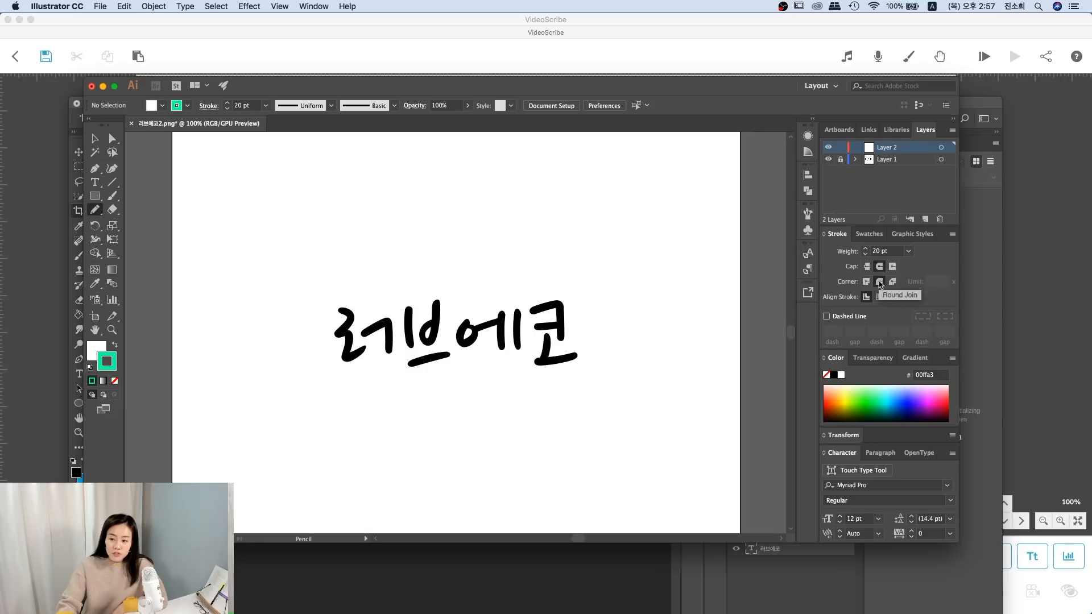
pyautogui.click(881, 267)
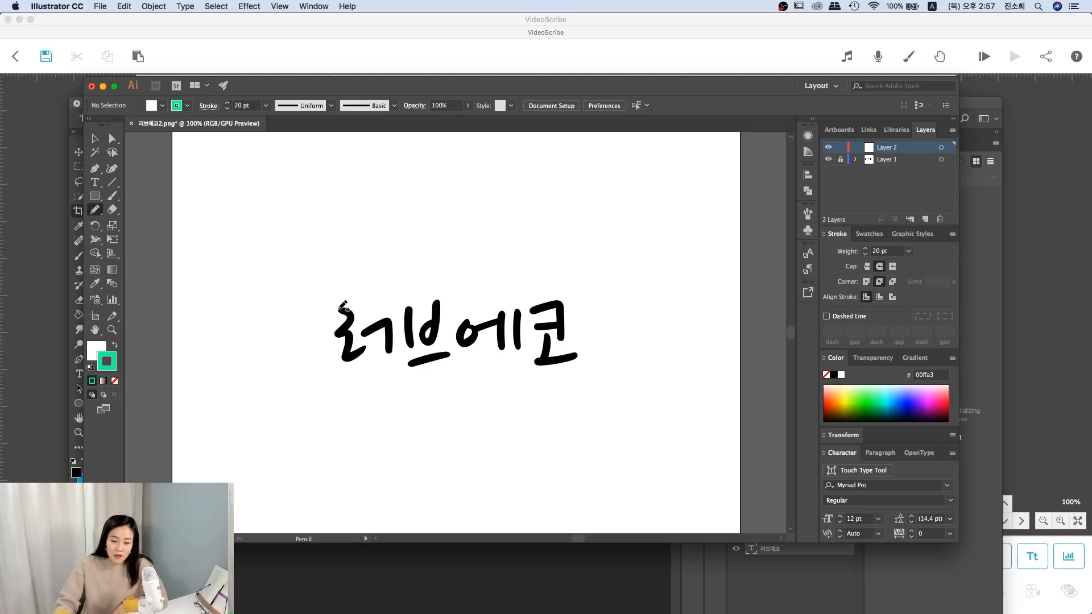
pyautogui.moveTo(348, 324)
pyautogui.mouseDown()
pyautogui.moveTo(337, 334)
pyautogui.moveTo(357, 336)
pyautogui.moveTo(347, 357)
pyautogui.moveTo(366, 352)
pyautogui.mouseUp()
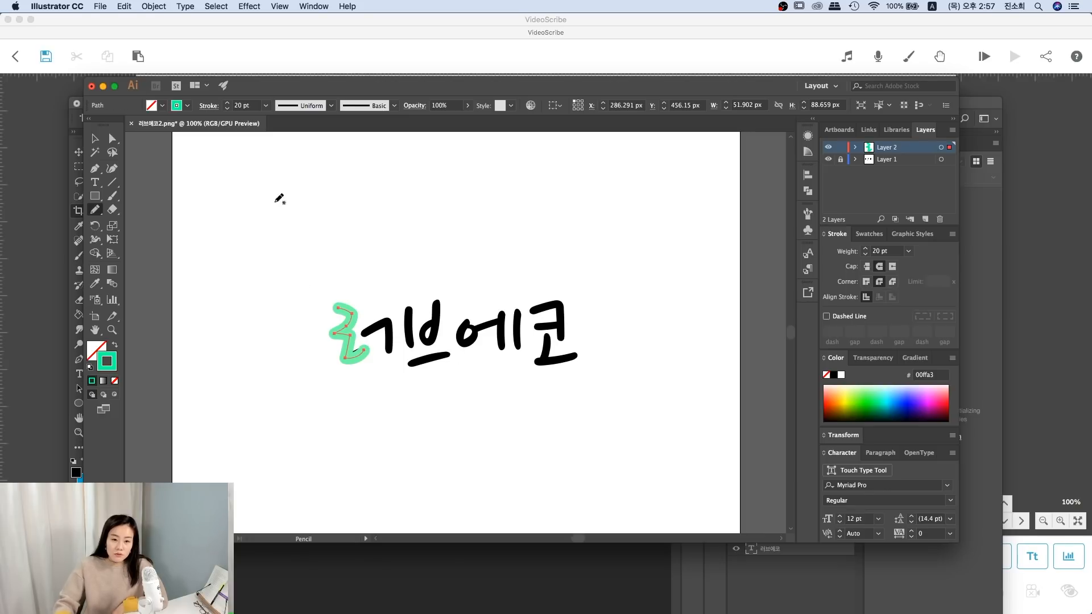
pyautogui.click(227, 103)
pyautogui.click(228, 103)
pyautogui.click(228, 103)
pyautogui.click(227, 103)
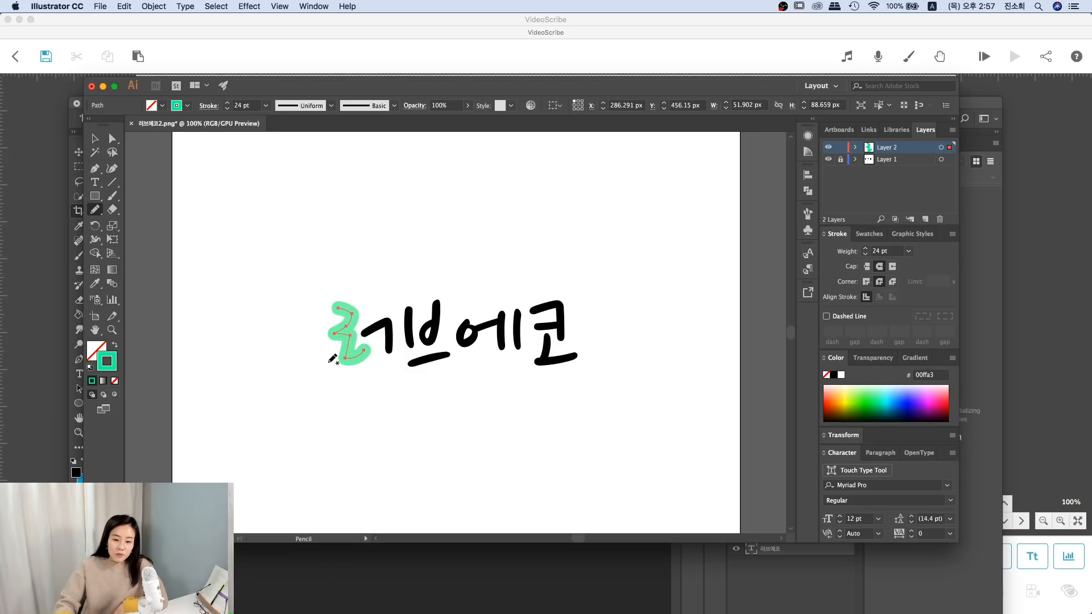
pyautogui.moveTo(363, 334)
pyautogui.mouseDown()
pyautogui.moveTo(388, 324)
pyautogui.moveTo(388, 345)
pyautogui.mouseUp()
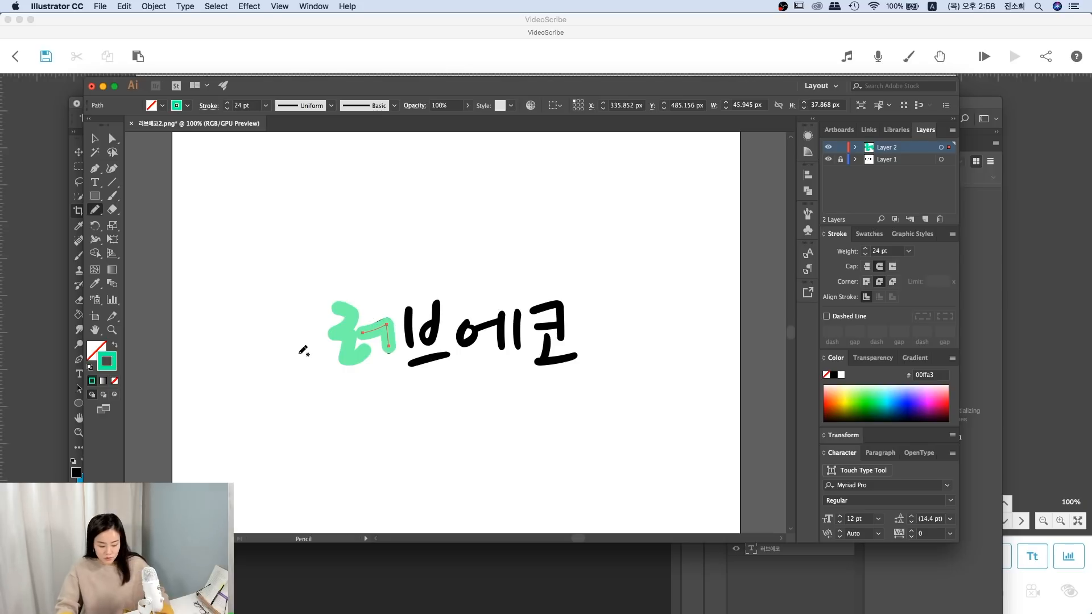
pyautogui.press('super+z')
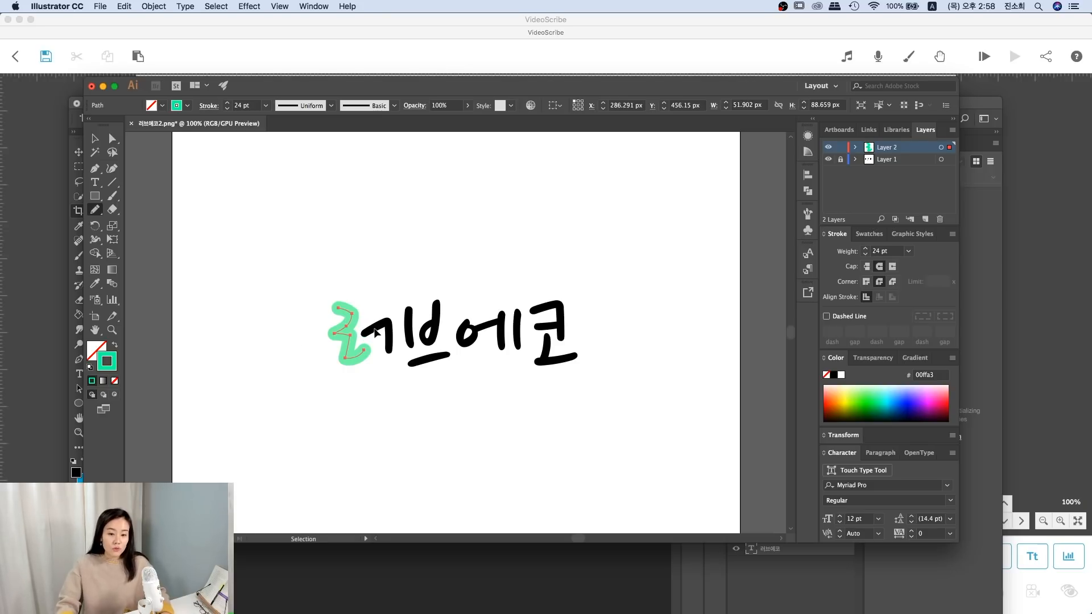
pyautogui.press('super+z')
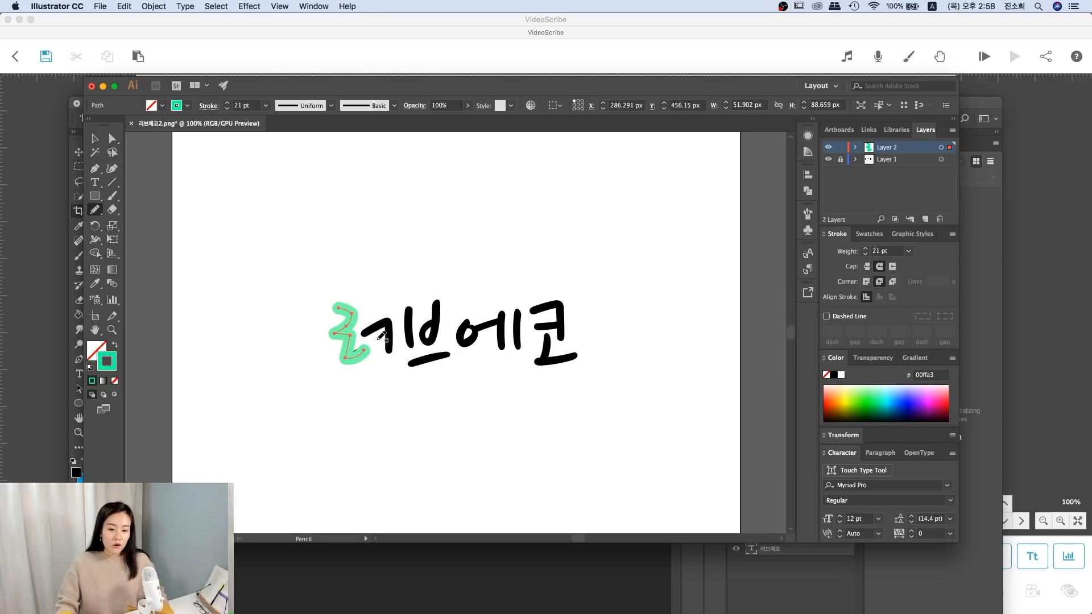
pyautogui.press('super+z')
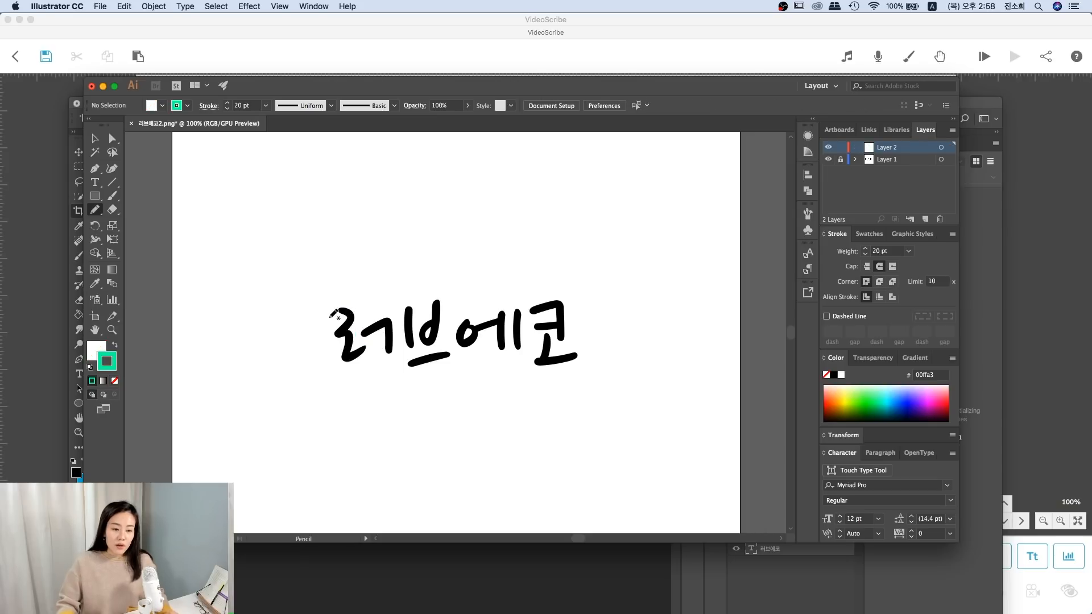